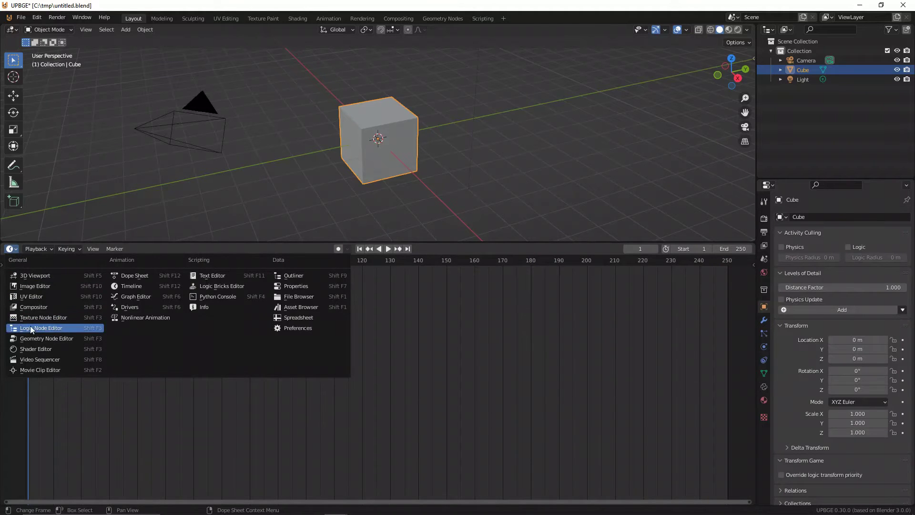
- Switch the lower area to the Logic Node Editor and create a new logic tree named Score
left_click(71, 328)
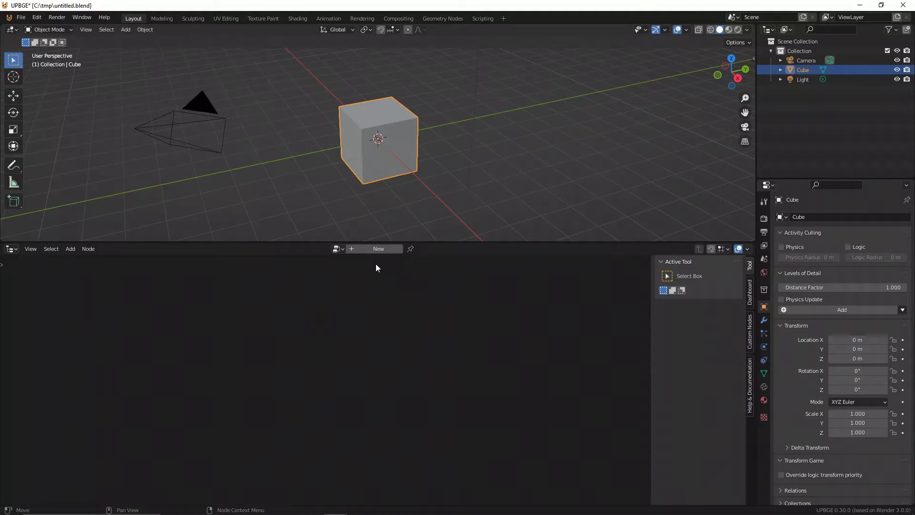
left_click(379, 251)
left_click(370, 249)
type("Score")
key("Return")
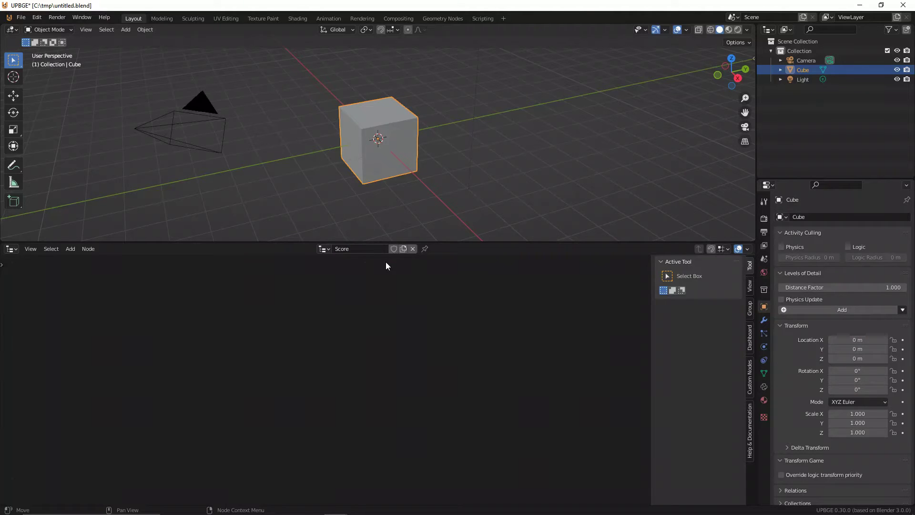
- Show the cube's game object settings with the Game Object and Game Components sections collapsed
left_click(766, 386)
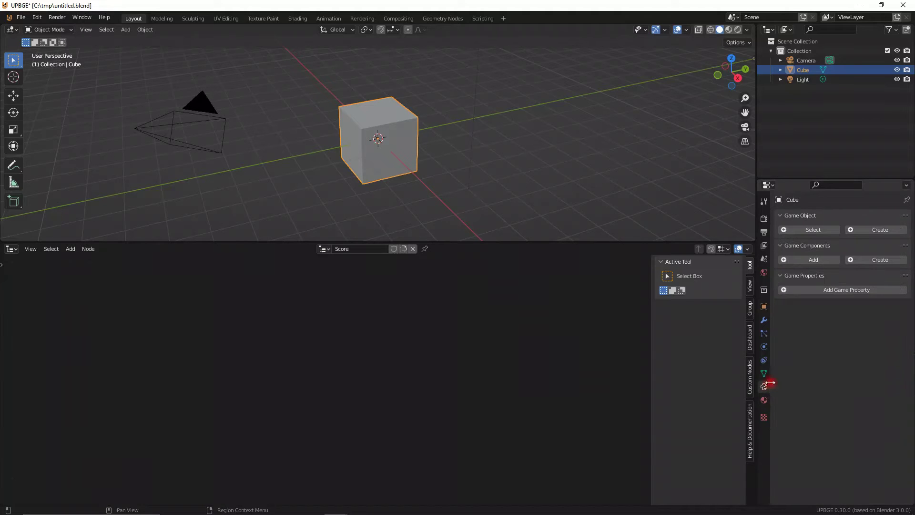
left_click(793, 215)
left_click(796, 229)
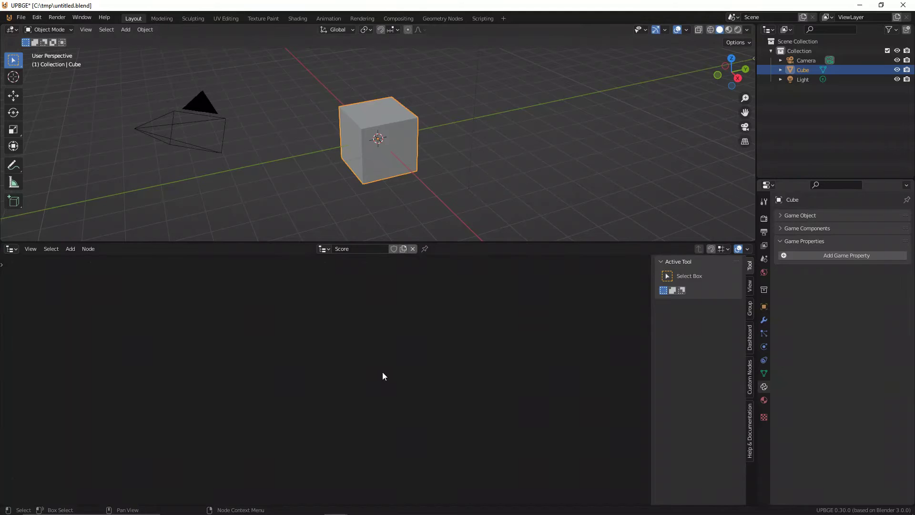
- Apply the Score logic tree to the selected cube and try switching its NL__Score property off and on
left_click(750, 337)
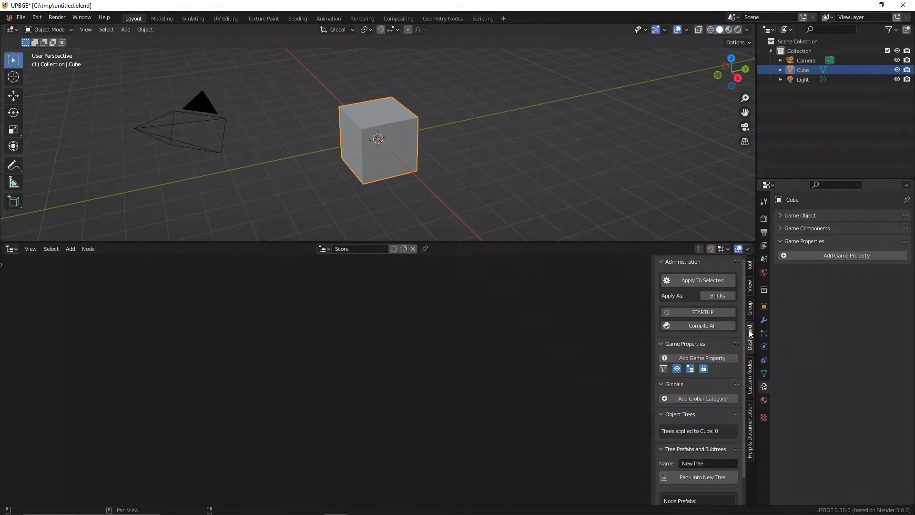
left_click(684, 281)
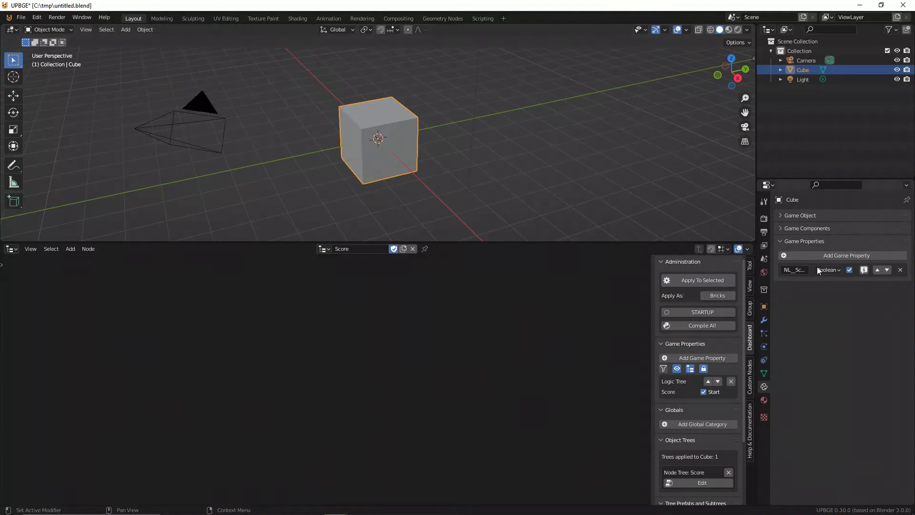
left_click_drag(756, 275, 723, 276)
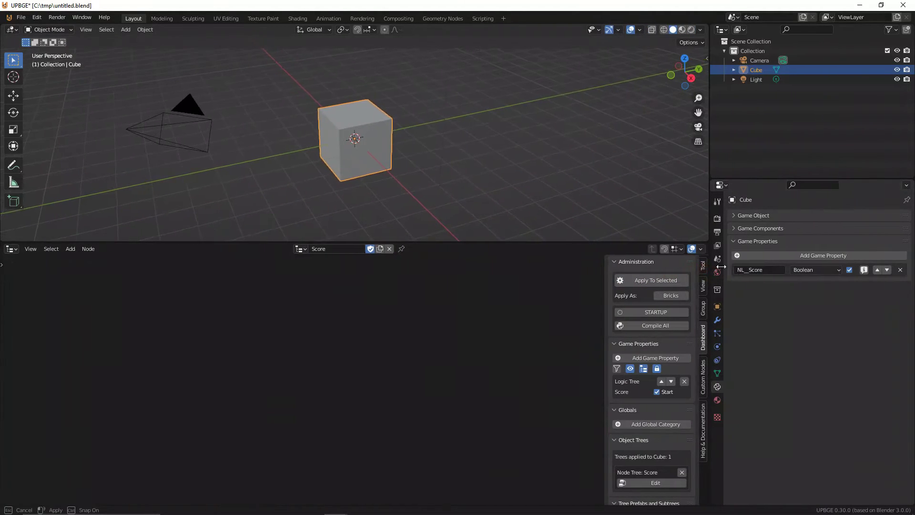
left_click(849, 270)
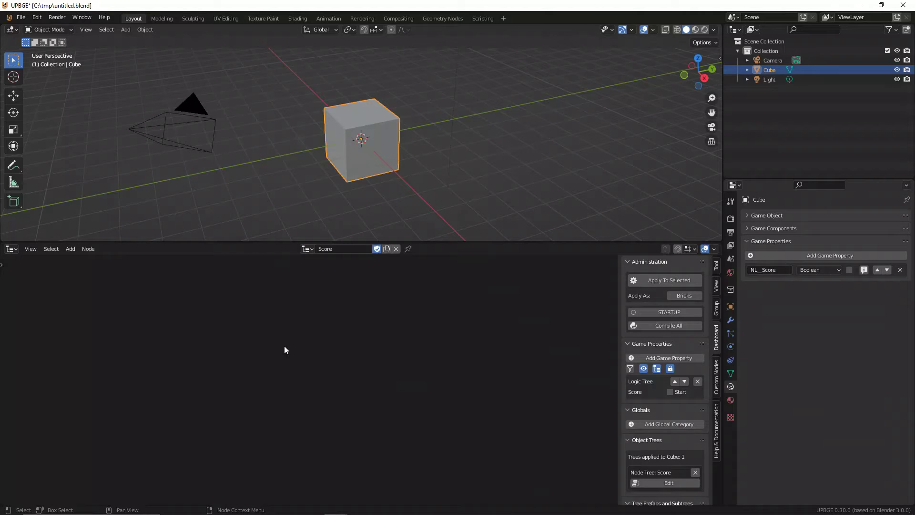
left_click(850, 270)
- Inspect the cube's Always sensor and Python controller in the Logic Bricks Editor, and return to the Logic Node Editor
left_click(11, 249)
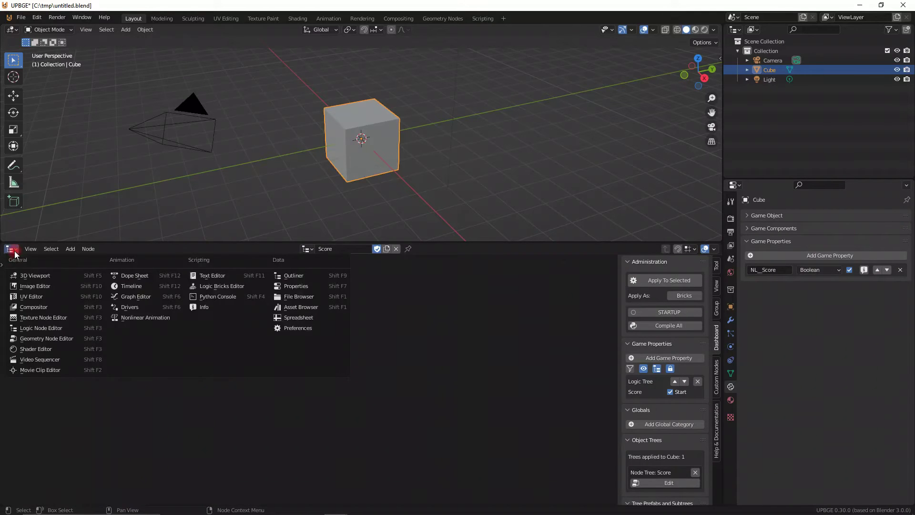
left_click(217, 287)
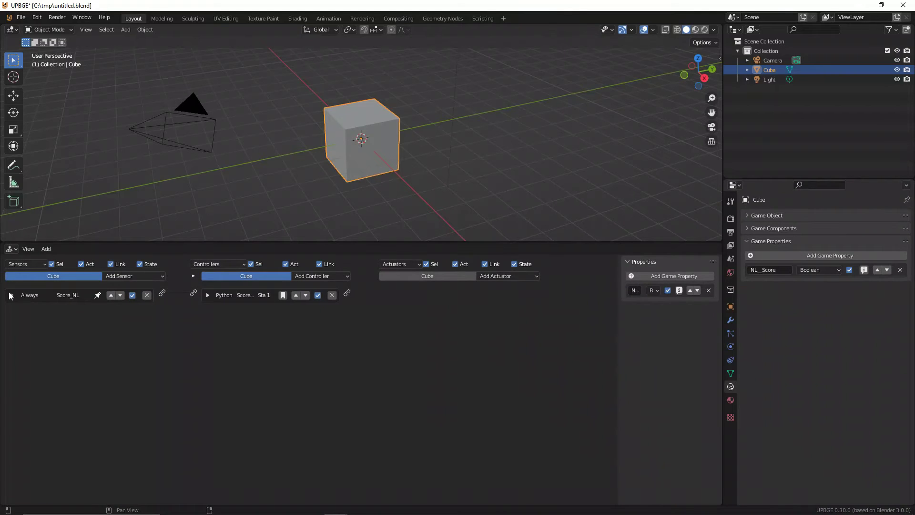
left_click(12, 295)
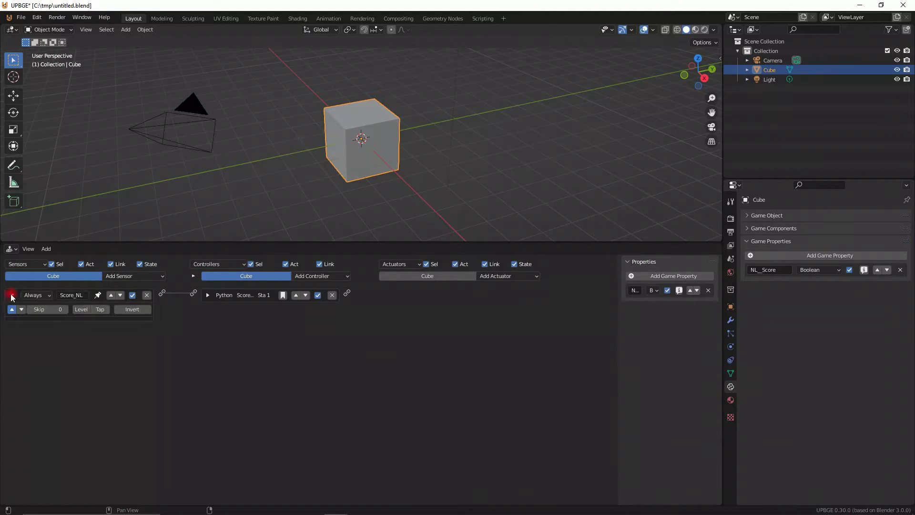
left_click(207, 295)
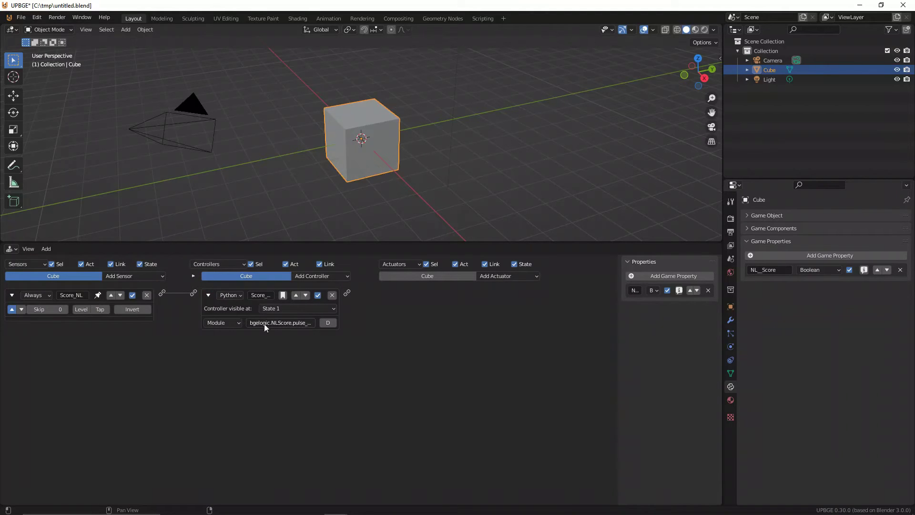
left_click(11, 248)
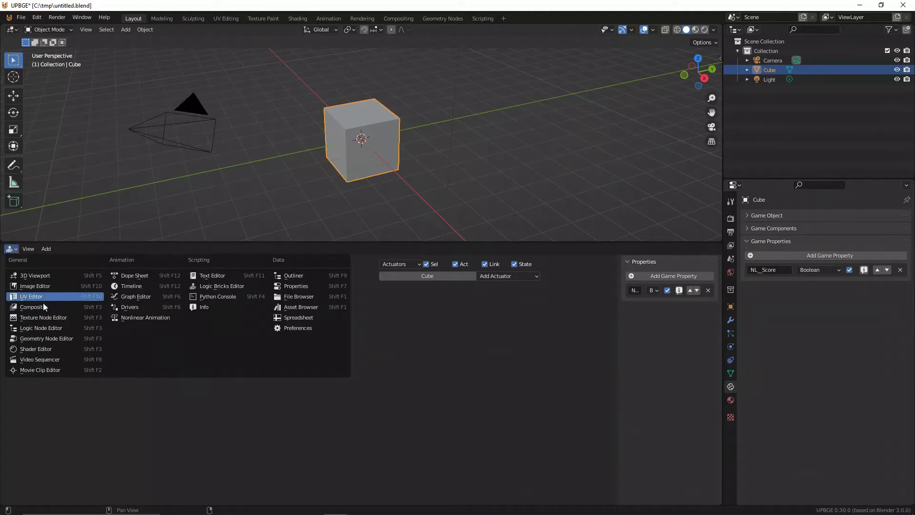
left_click(33, 328)
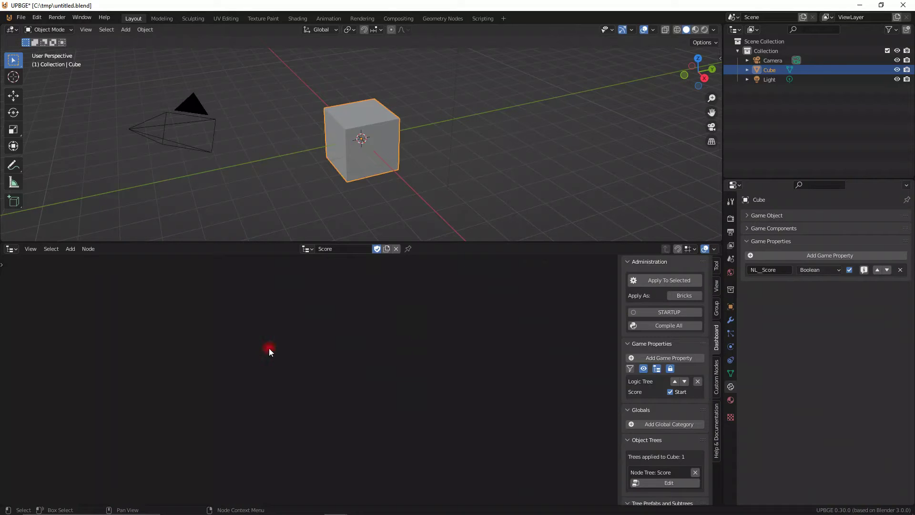
key("shift+a")
mouse_move(243, 410)
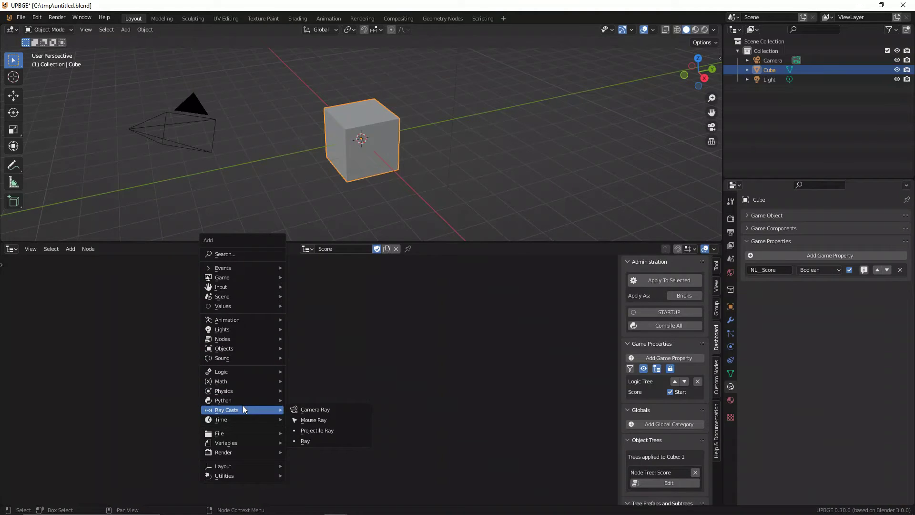
mouse_move(236, 342)
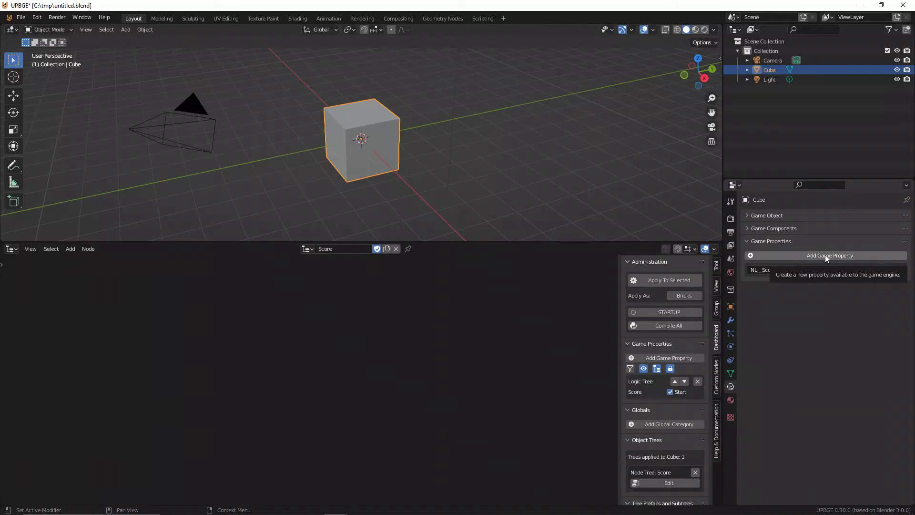
- Add a game property named score to the cube
left_click(825, 255)
double_click(762, 286)
type("score")
key("Return")
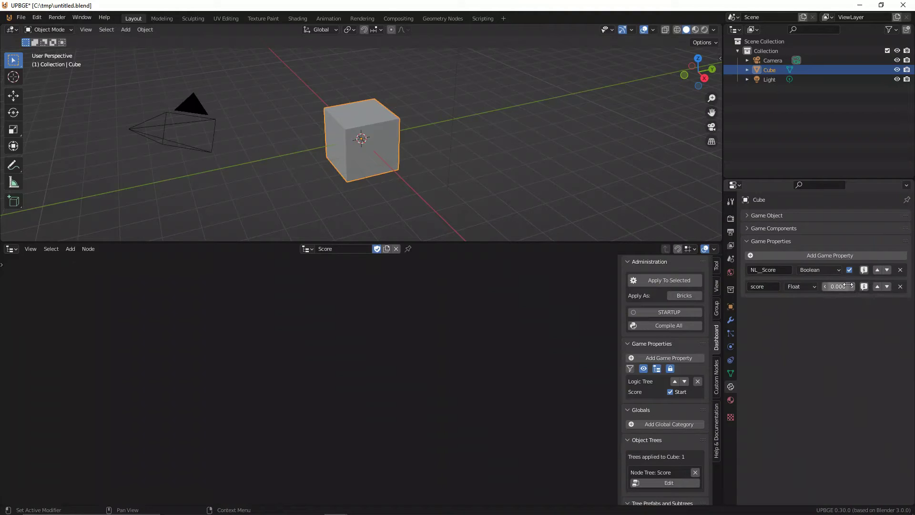
- Try other types for the score property, including Integer with a value of 3, and return it to Float
left_click(877, 284)
left_click(887, 270)
left_click(804, 289)
left_click(808, 295)
left_click(828, 288)
left_click(839, 306)
left_click(851, 287)
left_click(851, 288)
left_click(811, 288)
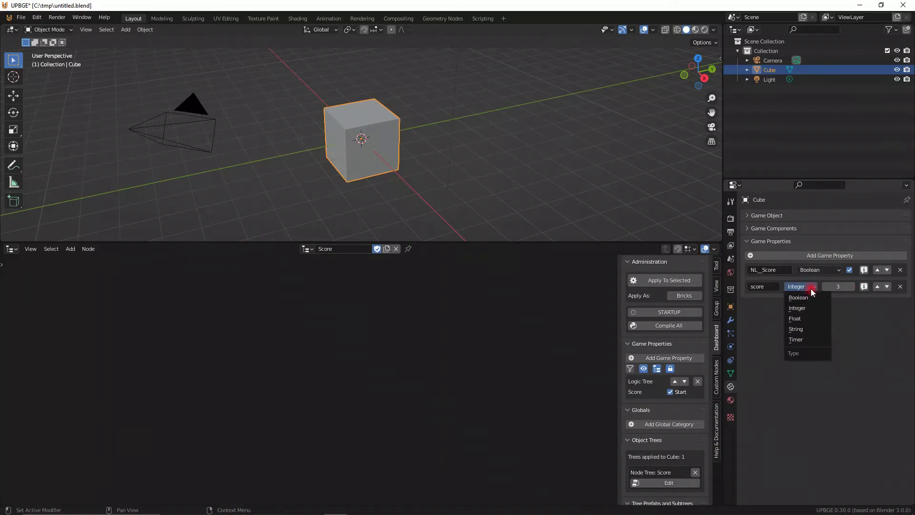
left_click(805, 318)
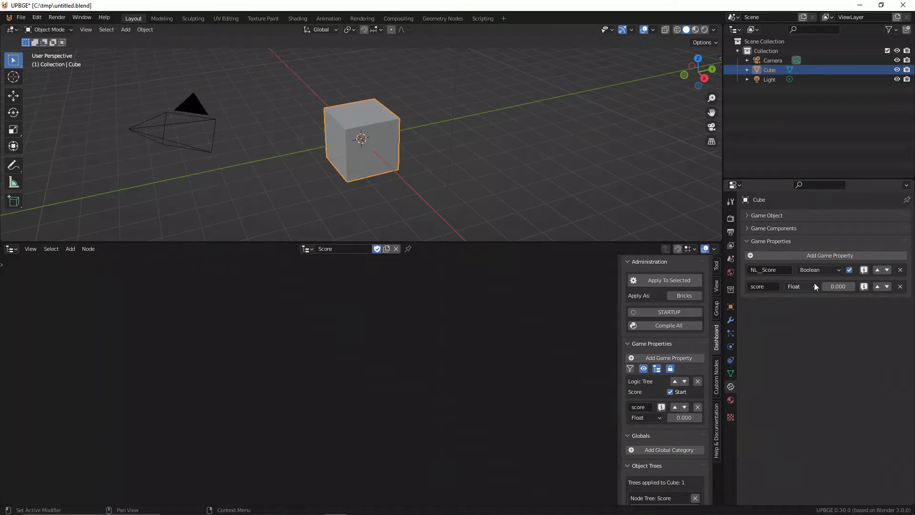
- Add a mouse Button input node to the Score tree
key("shift+a")
mouse_move(288, 351)
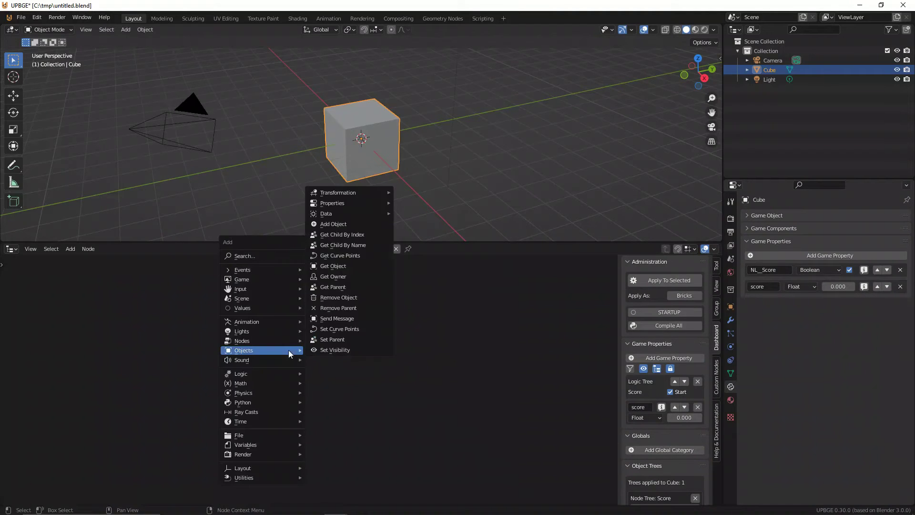
mouse_move(253, 288)
mouse_move(376, 308)
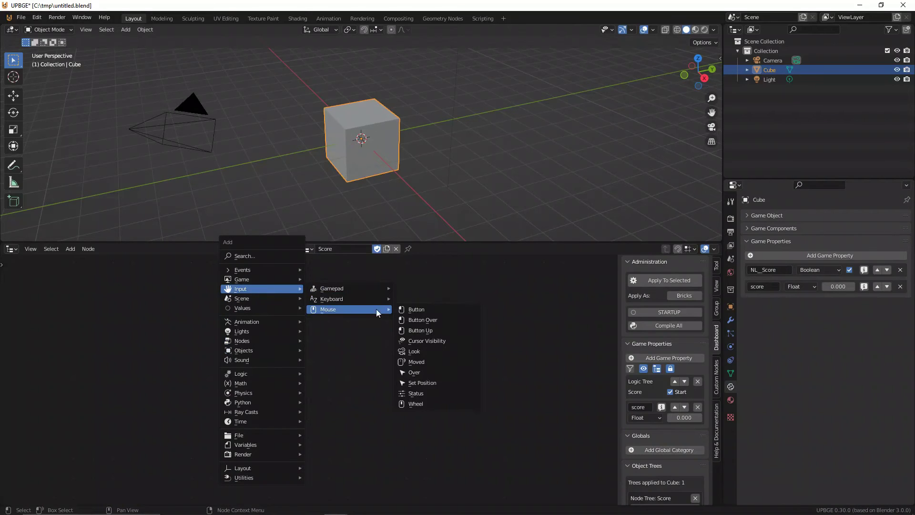
left_click(429, 310)
left_click(310, 368)
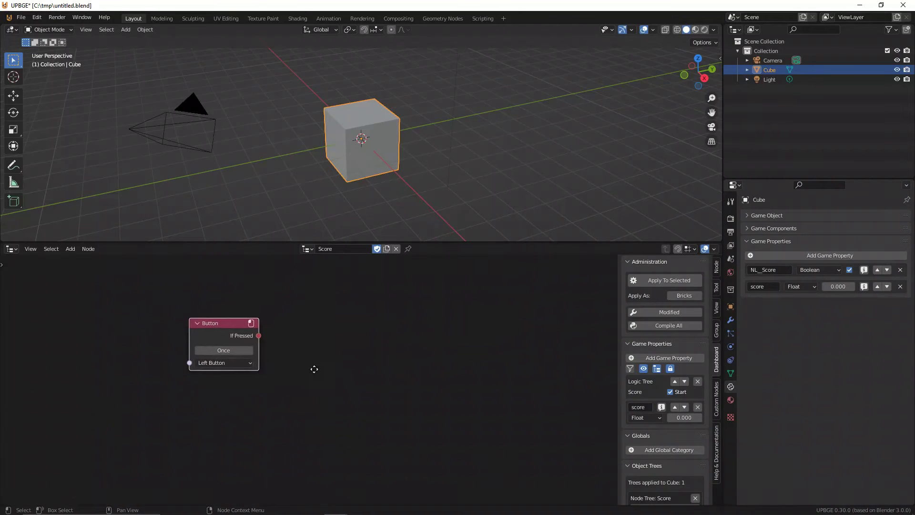
- Add a Modify Property node beside the Button node and connect If Pressed to its Condition input
key("shift+a")
mouse_move(310, 366)
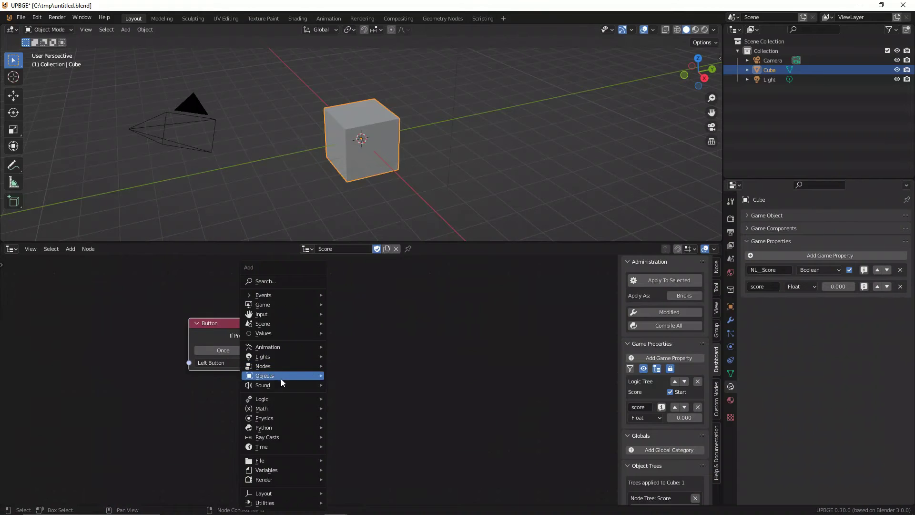
mouse_move(364, 229)
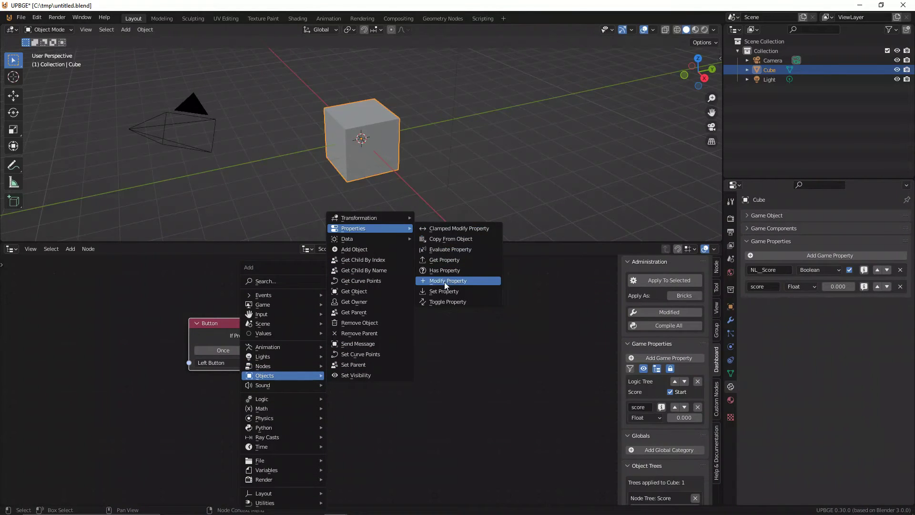
left_click(468, 282)
left_click(346, 315)
left_click_drag(259, 335, 322, 346)
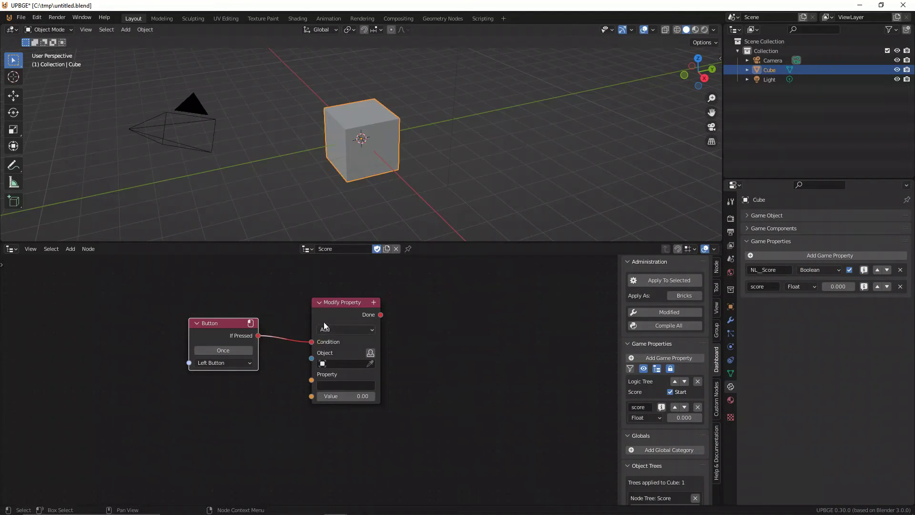
- Set the Modify Property node to use the owner object, the score property and a value of 1.00
left_click(371, 353)
left_click(347, 373)
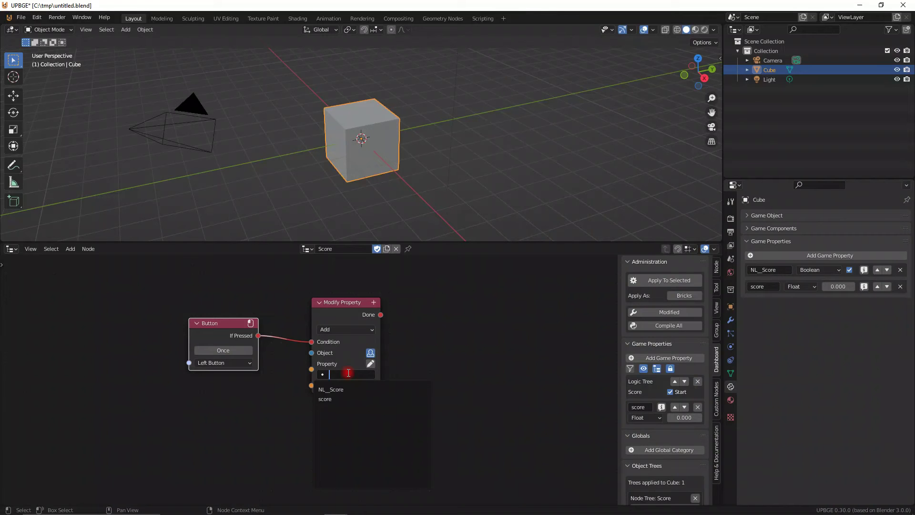
left_click(333, 397)
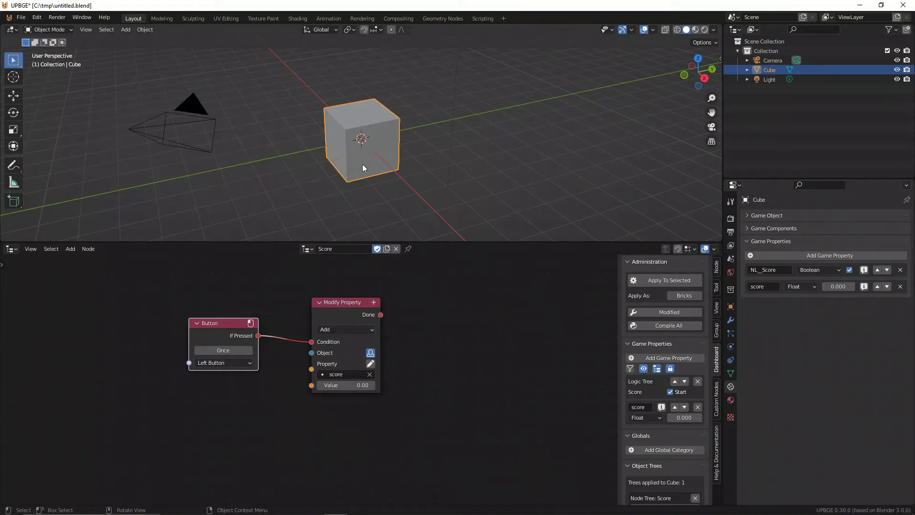
scroll(431, 392, "up", 2)
middle_click_drag(474, 396, 496, 415)
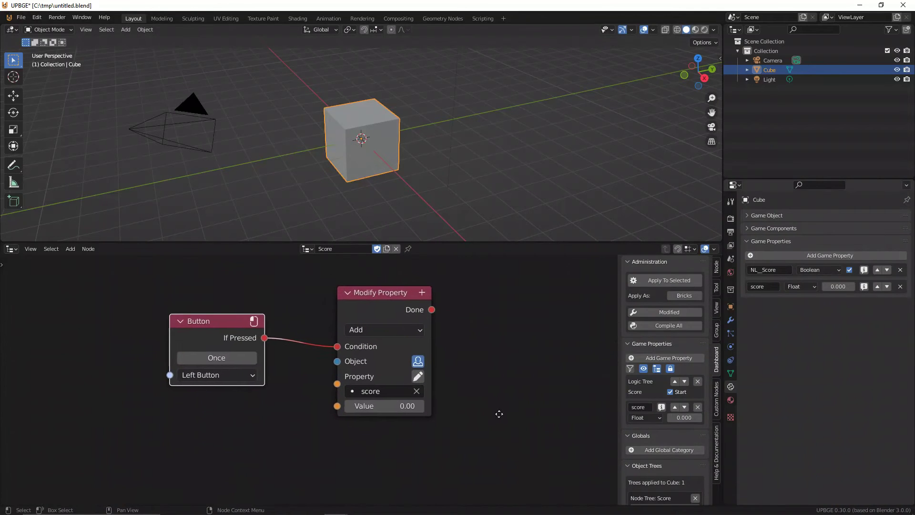
left_click(389, 407)
type("1")
key("Return")
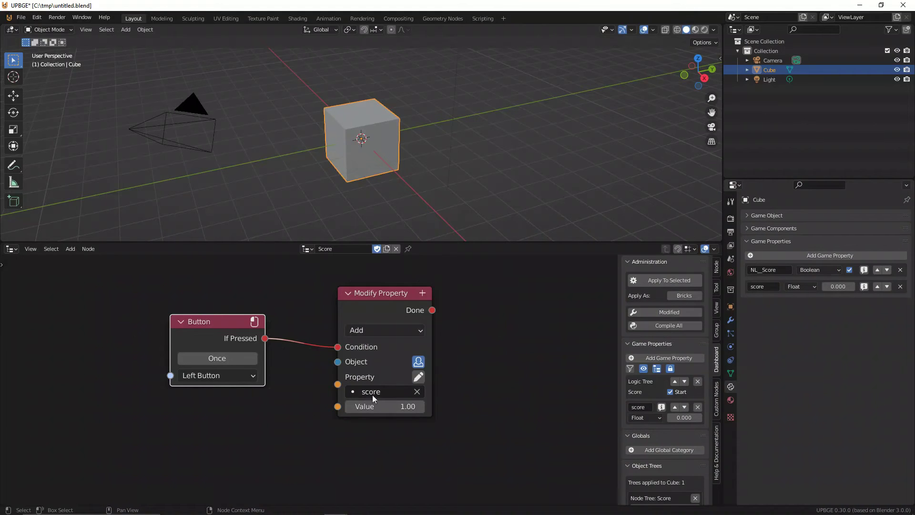
- Review the operation choices of the Modify Property node and move the node slightly down
left_click(360, 334)
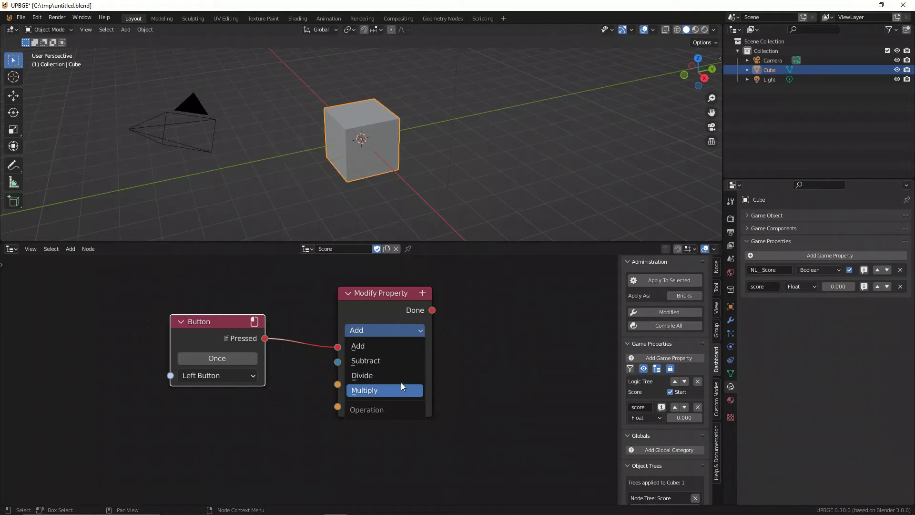
left_click(383, 311)
left_click_drag(386, 310, 370, 327)
scroll(323, 436, "down", 2)
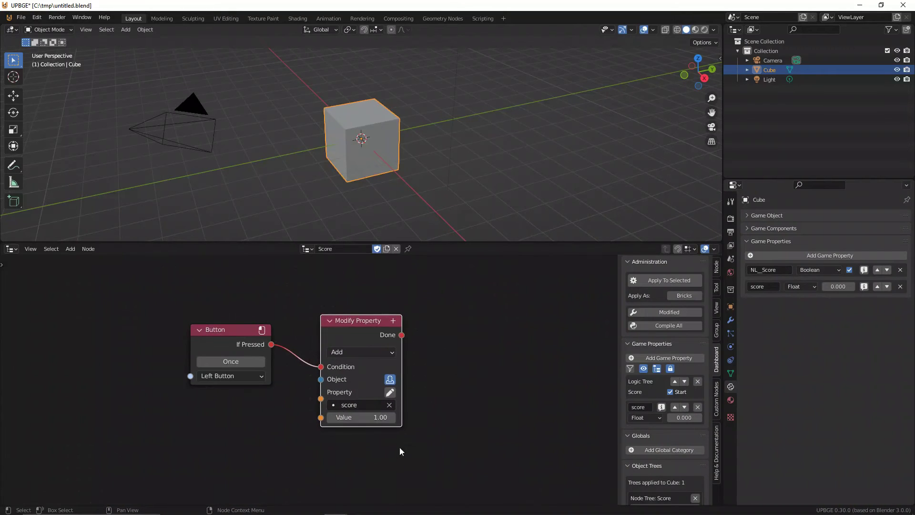
- Add a Print node beside the Modify Property node and connect Done to its Condition input
scroll(399, 452, "up", 2)
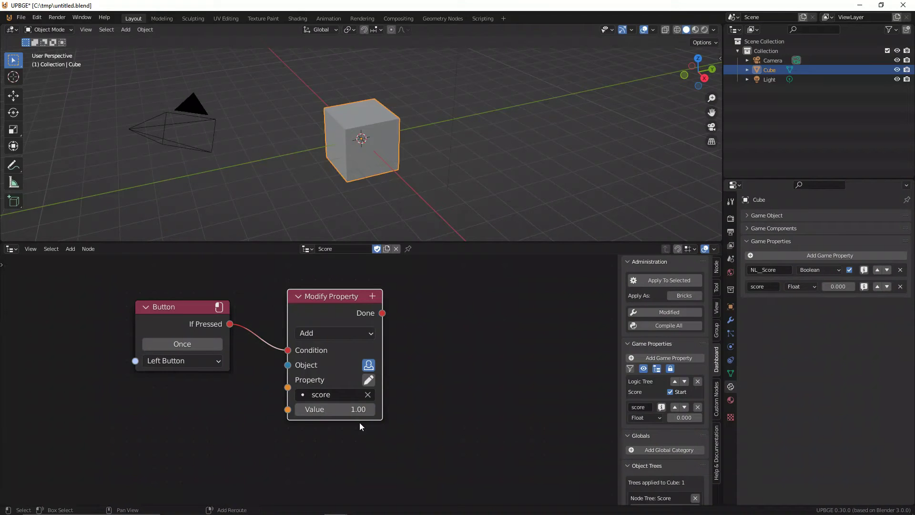
key("shift+a")
mouse_move(324, 503)
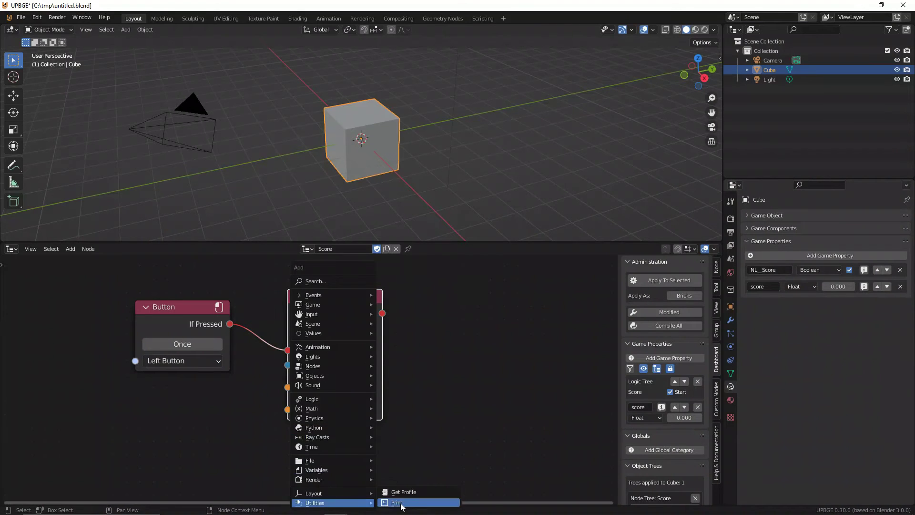
left_click(398, 504)
left_click(451, 309)
left_click_drag(383, 315, 460, 368)
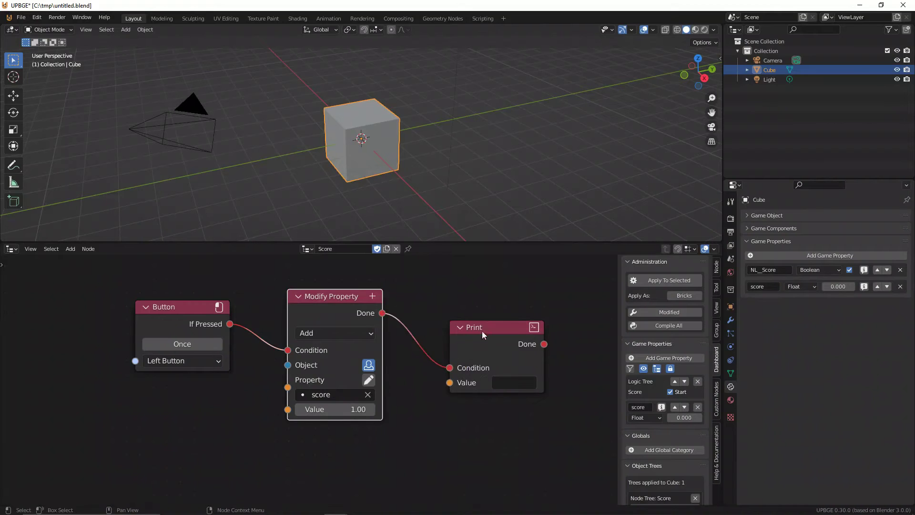
- Move the Print node down and the Modify Property node up toward the Button node to free space below Modify Property
left_click_drag(458, 331, 462, 375)
left_click_drag(350, 309, 348, 289)
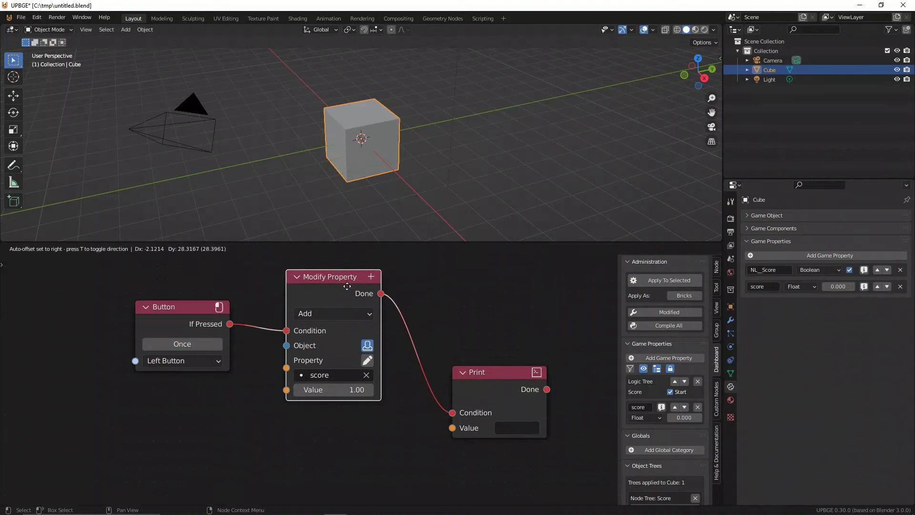
left_click(355, 436)
left_click_drag(319, 274, 292, 272)
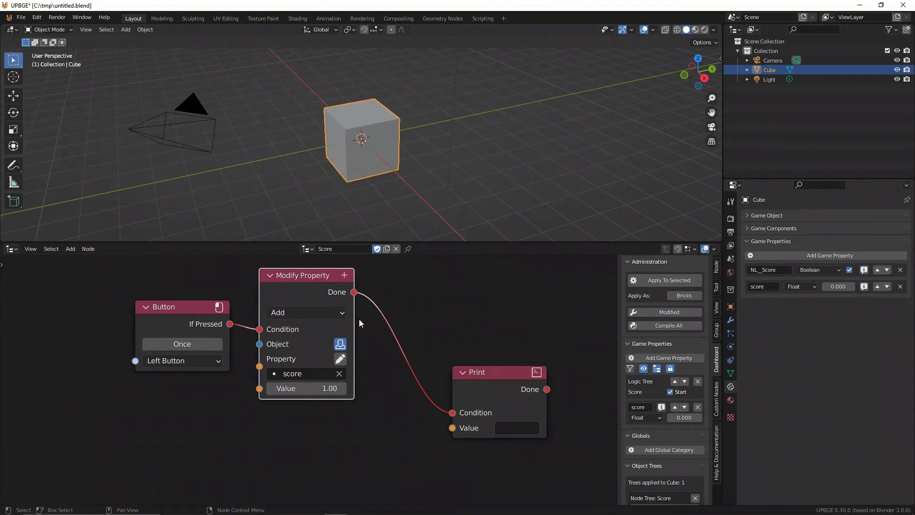
- Add a Get Property node below the Modify Property node and set it to use the owner object
key("shift+a")
mouse_move(238, 307)
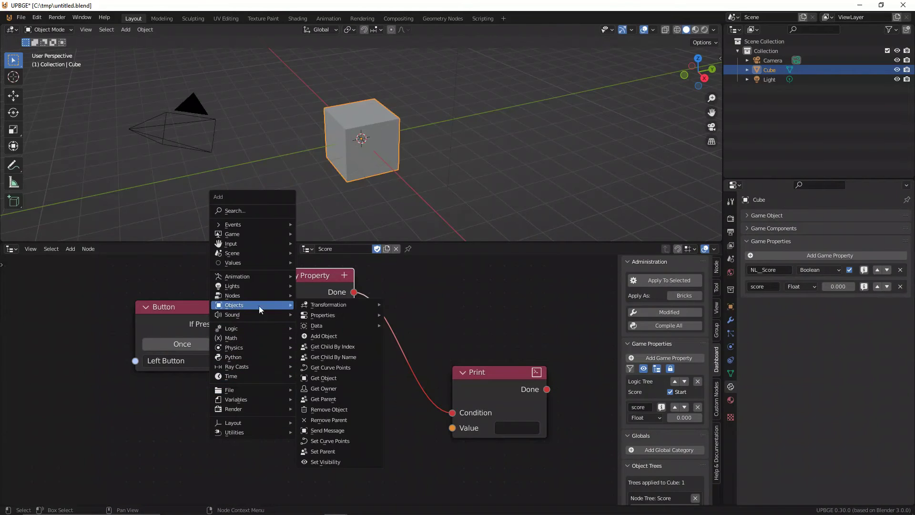
mouse_move(343, 316)
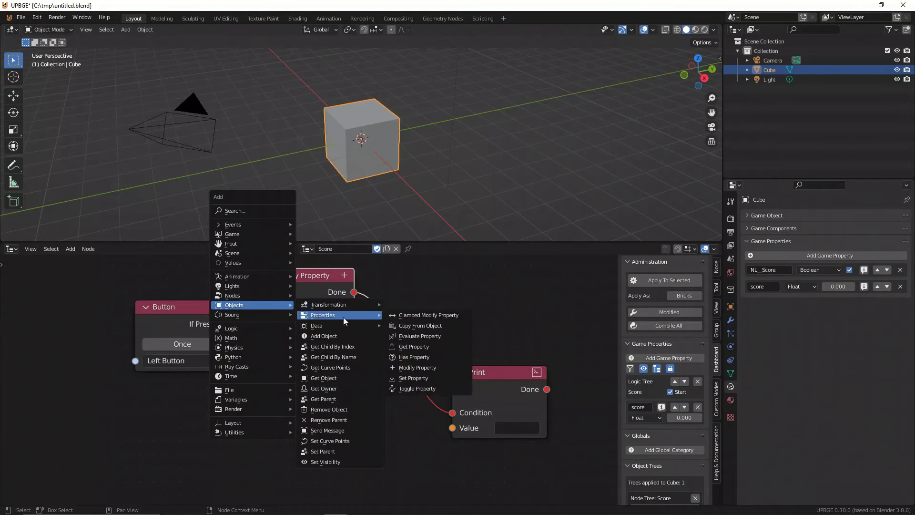
left_click(416, 347)
left_click(335, 465)
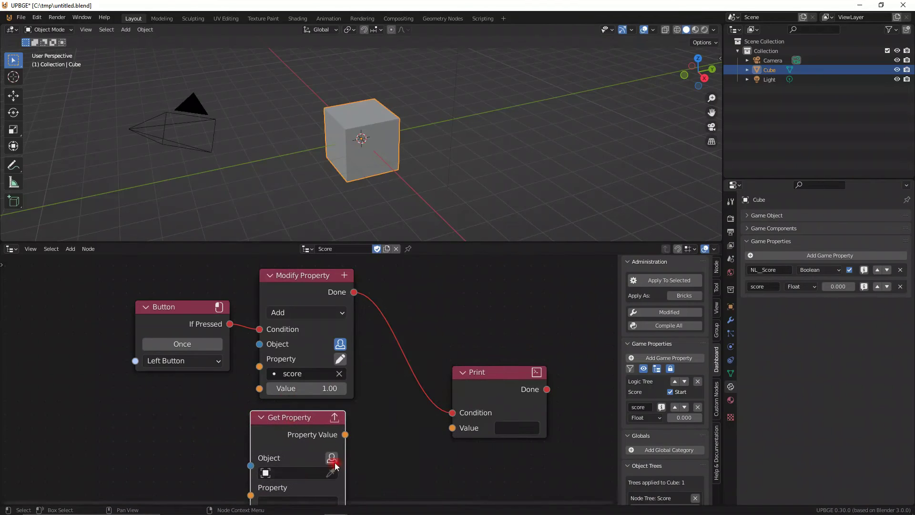
- Set the Get Property node to the score property and connect Property Value to the Print node's Value input
left_click(313, 483)
left_click(304, 378)
left_click_drag(345, 434, 452, 428)
left_click_drag(290, 417, 302, 416)
- Show the system console, narrow its window and place it over the 3D viewport's upper corner beside the outliner
left_click(81, 17)
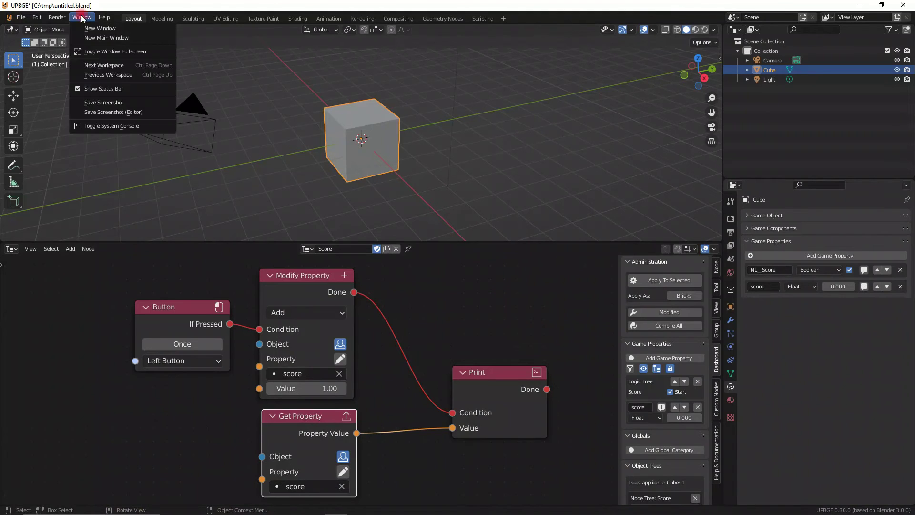
left_click(104, 127)
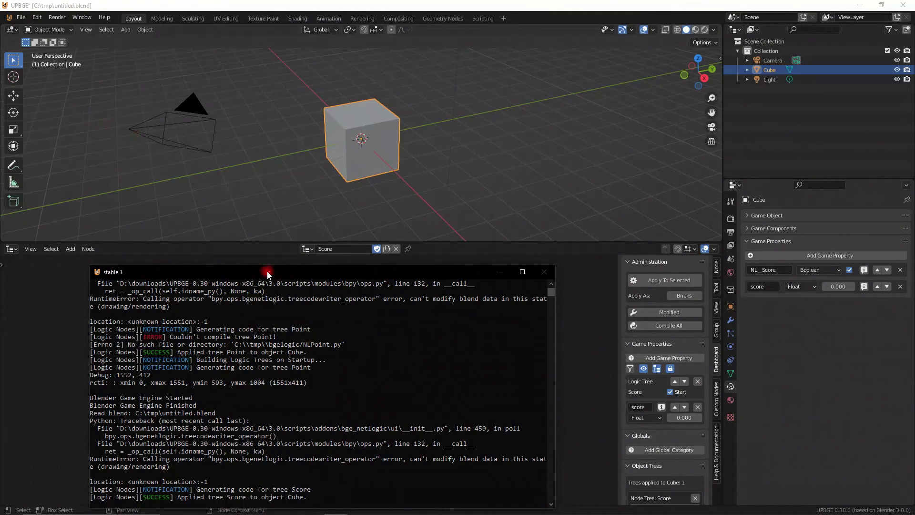
left_click_drag(267, 271, 410, 105)
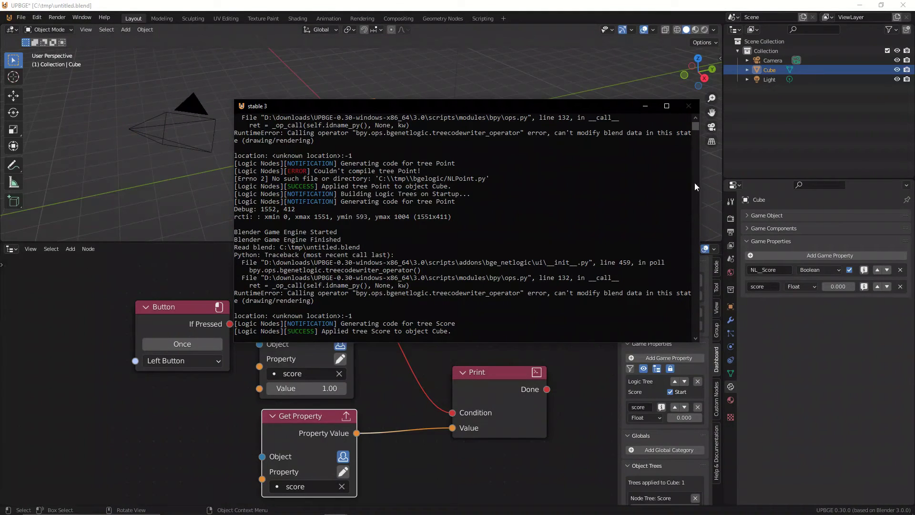
left_click_drag(699, 182, 425, 176)
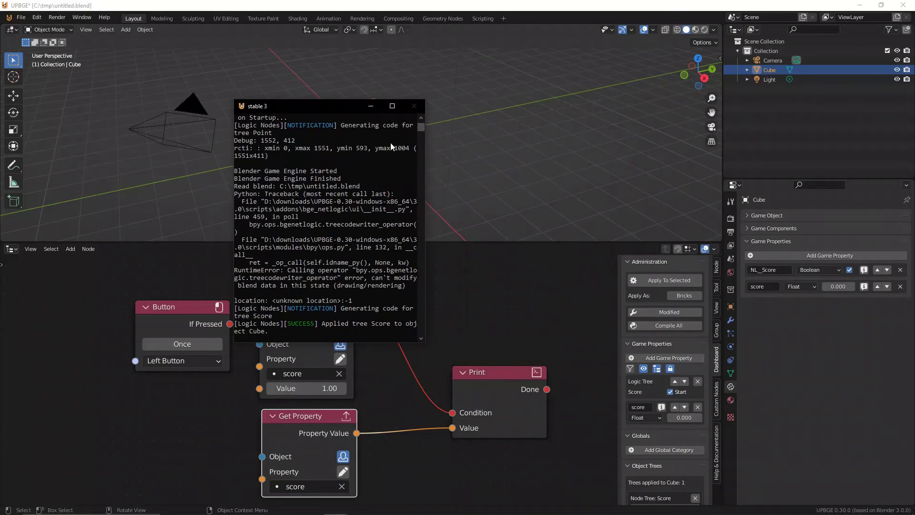
left_click_drag(327, 104, 622, 25)
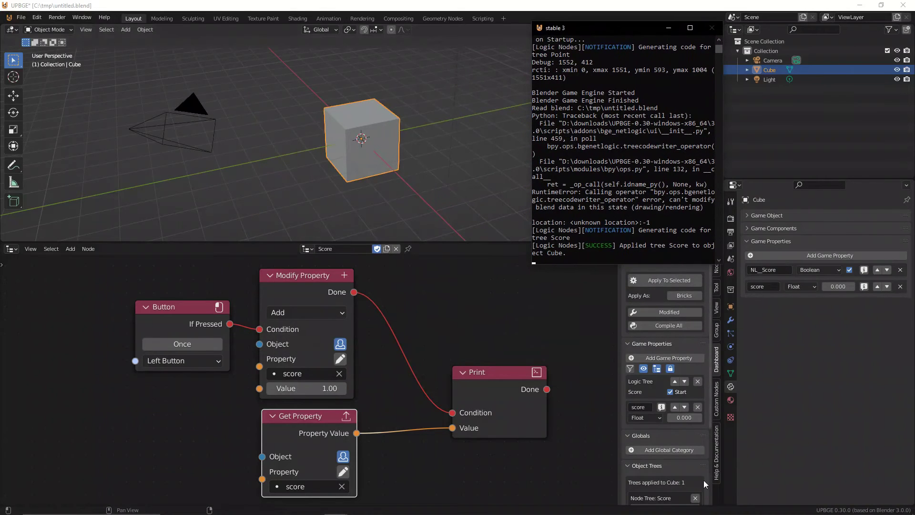
- Pin the system console window so that it stays on top of the other windows
left_click(826, 506)
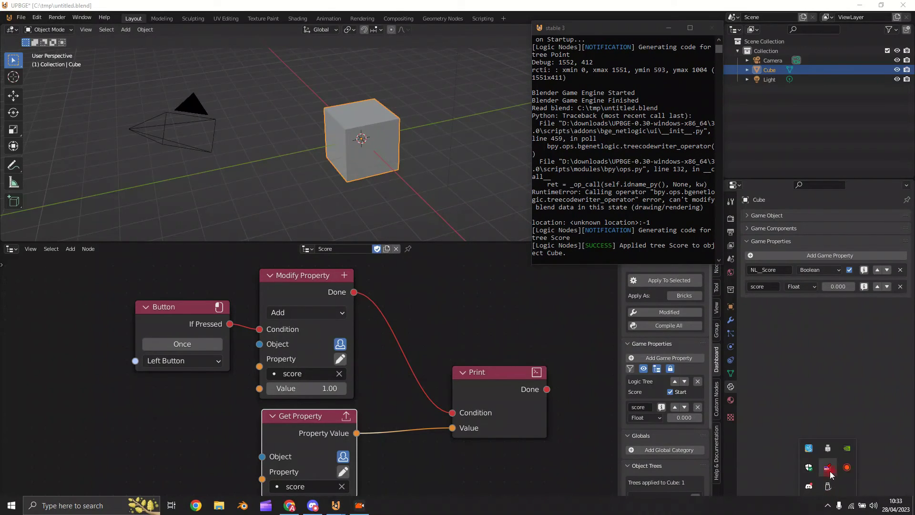
right_click(828, 468)
left_click(857, 402)
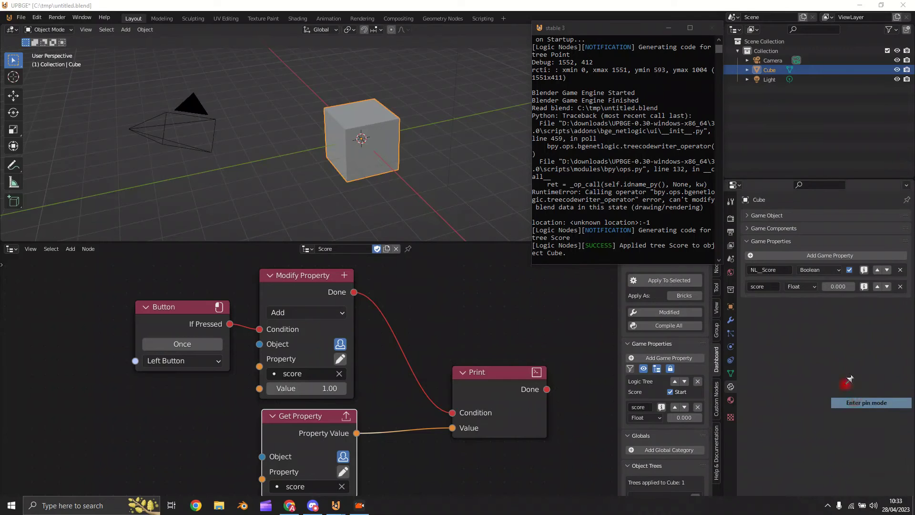
left_click(628, 29)
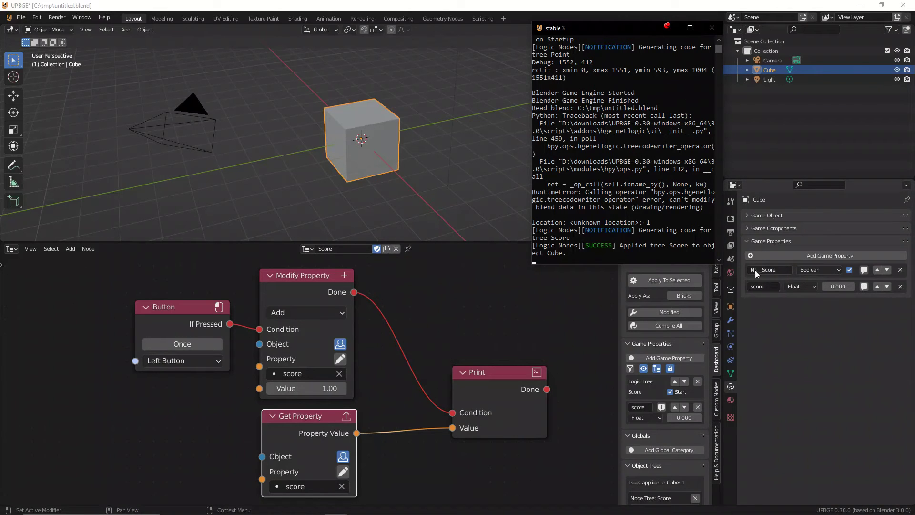
- Enable Mouse Cursor in the Game Debug settings and start the embedded game
left_click(731, 219)
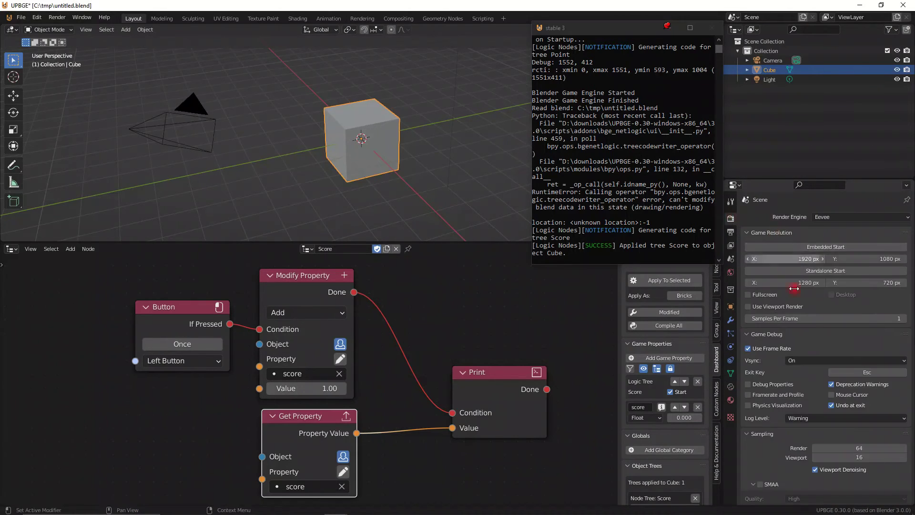
left_click(847, 395)
left_click(814, 245)
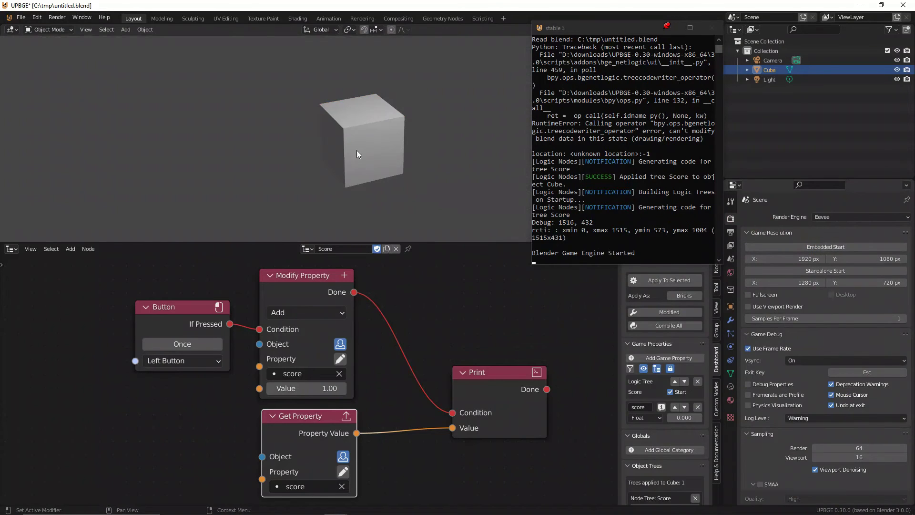
- Trigger the left mouse button four times in the running game and check the score values printed in the console
left_click(340, 141)
left_click(340, 141)
left_click(340, 141)
left_click(340, 141)
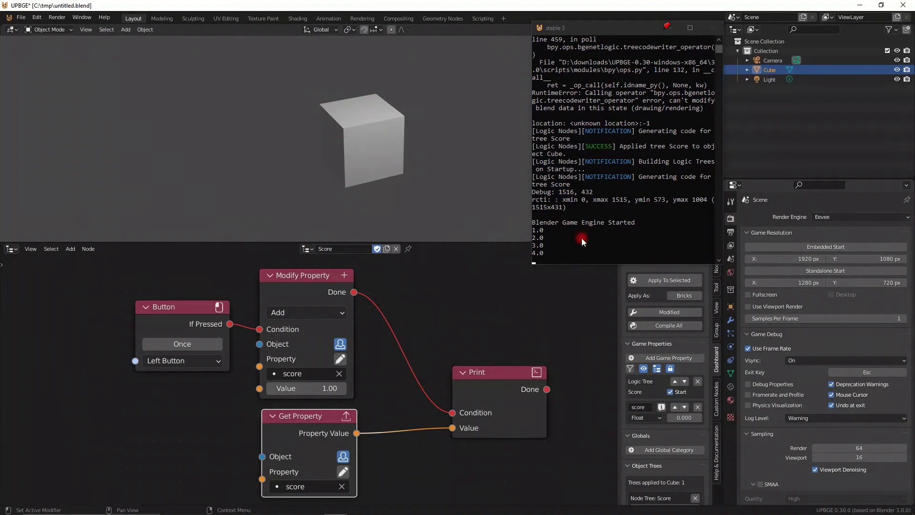
left_click(534, 248)
left_click_drag(543, 253, 533, 230)
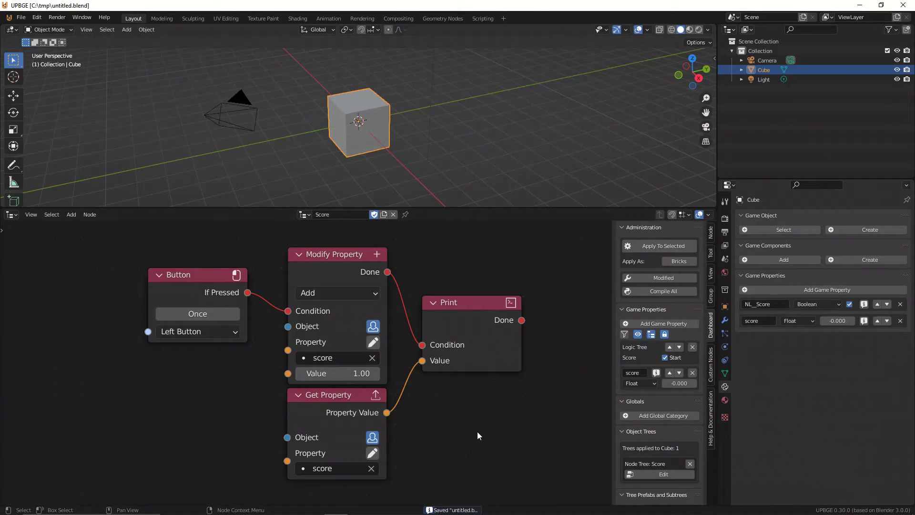
left_click_drag(503, 461, 164, 271)
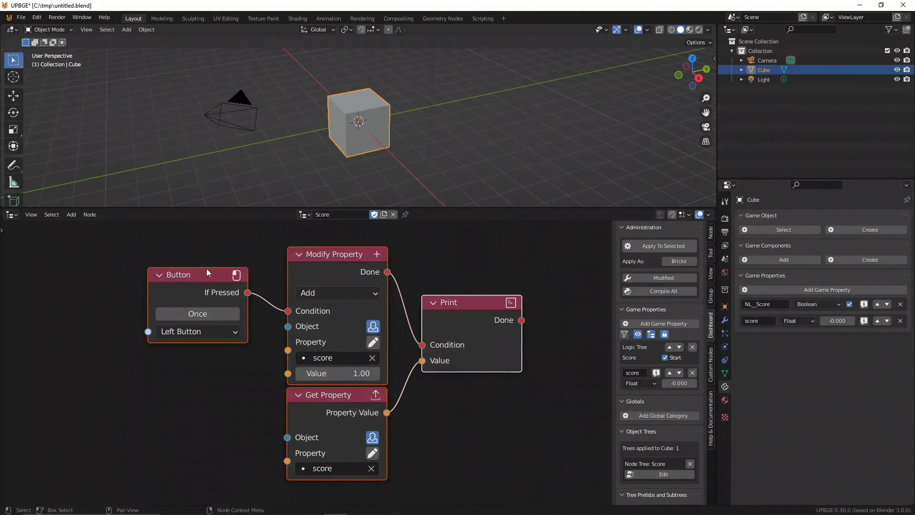
left_click(480, 268)
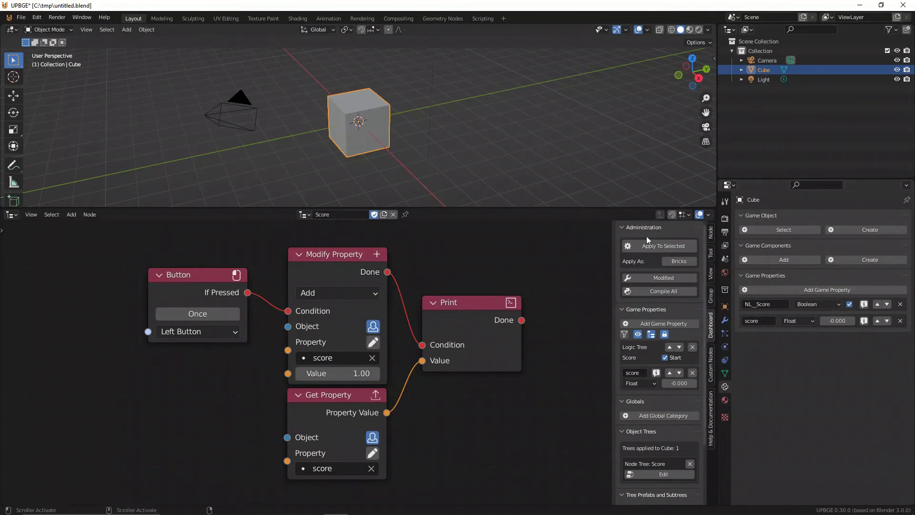
- Add an On Init node in the empty area well to the left of the Button node
scroll(195, 385, "down", 1)
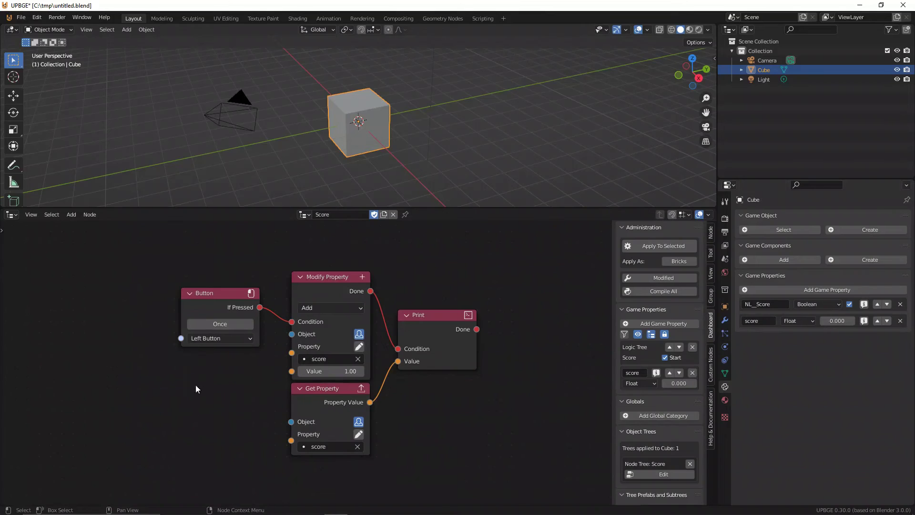
middle_click_drag(150, 390, 542, 419)
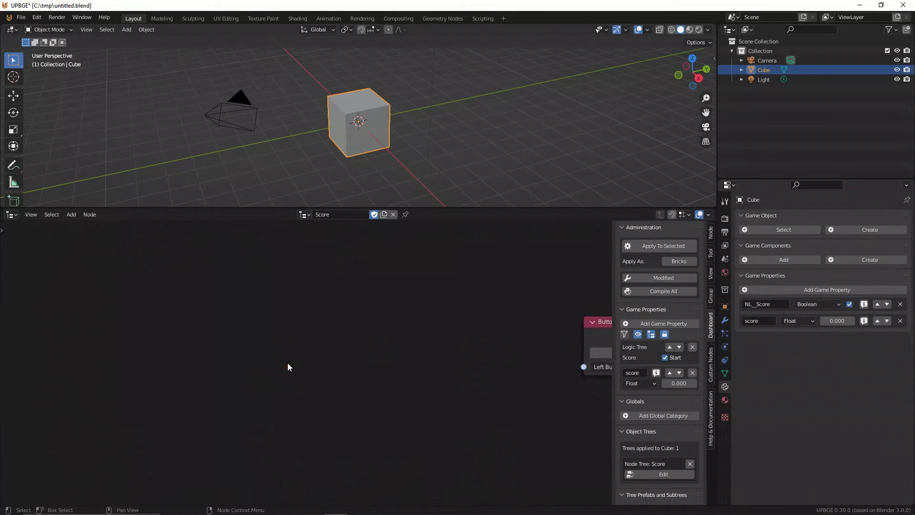
key("shift+a")
key("space")
type("on in")
key("Return")
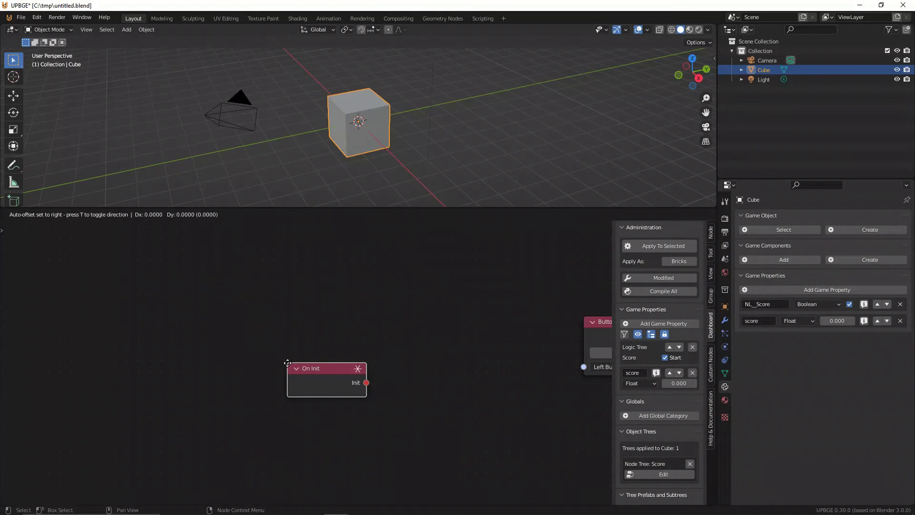
left_click(75, 371)
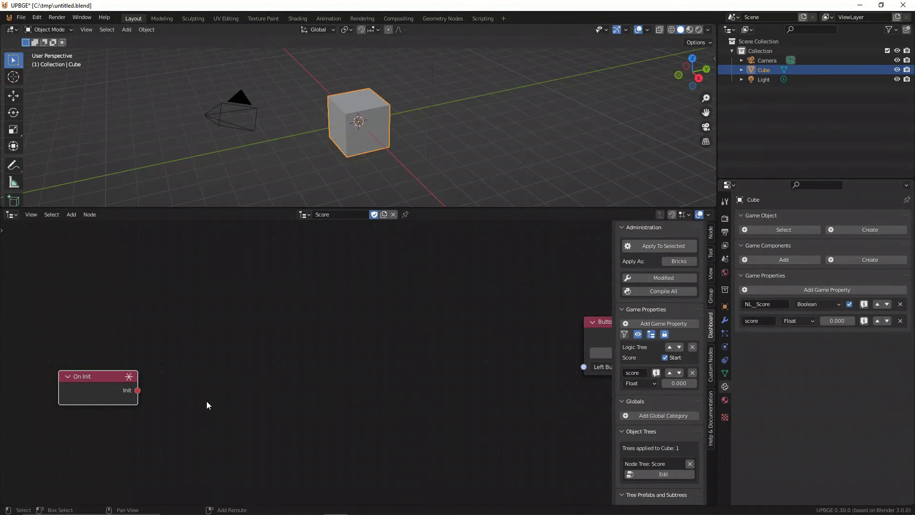
- Add a Load Variable node beside On Init, slightly widened, and connect Init to its Condition input
key("shift+a")
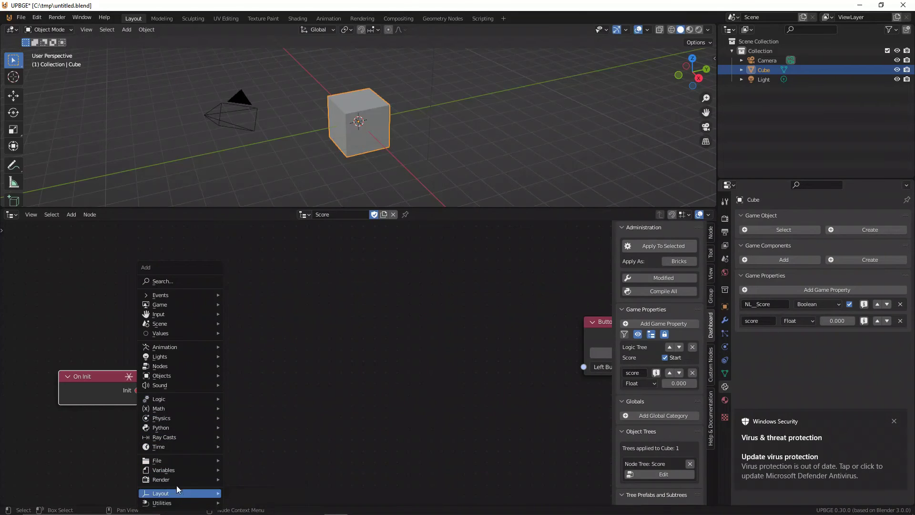
mouse_move(175, 470)
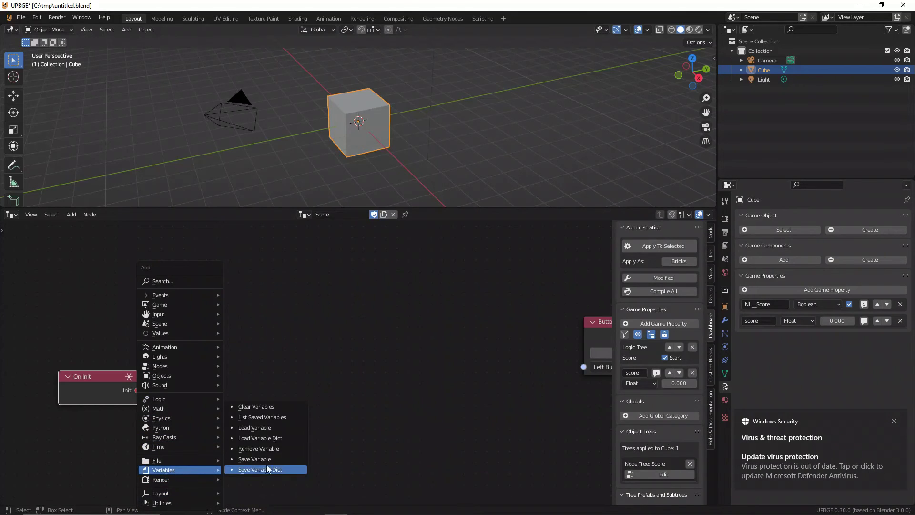
left_click(265, 428)
left_click(179, 305)
left_click_drag(138, 390, 180, 380)
left_click_drag(218, 311, 207, 334)
left_click_drag(246, 367, 259, 367)
- Set the Load Variable node to load from score and its variable name to points
left_click(235, 374)
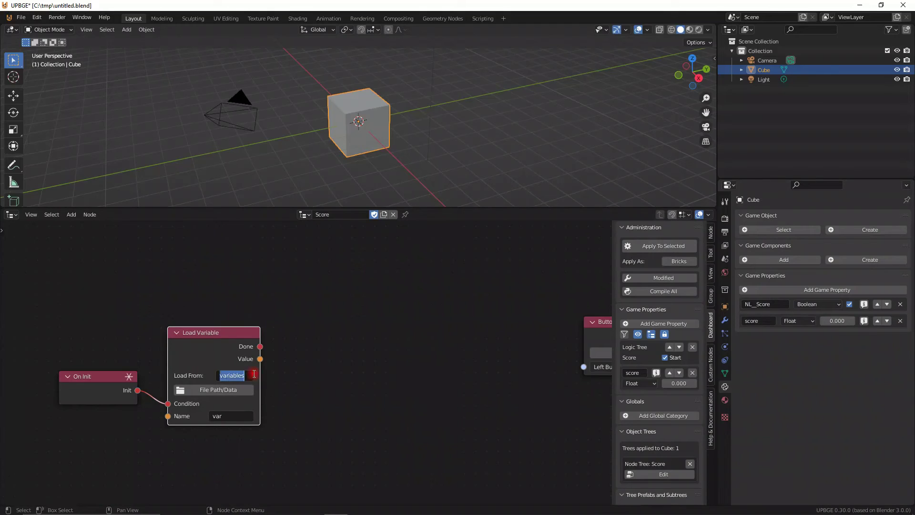
type("scor")
type("point")
type("s")
key("Return")
double_click(240, 414)
left_click(345, 410)
- Add a Set Property node beside Load Variable and connect Done to its Condition and Value to its value input
middle_click_drag(317, 399, 334, 398)
key("shift+a")
type("set proper")
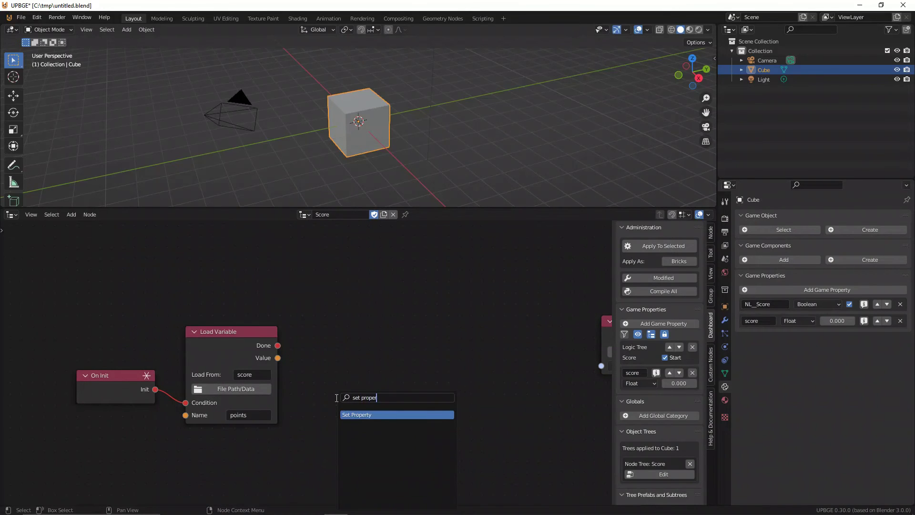
key("Return")
left_click(311, 312)
left_click_drag(278, 345, 318, 376)
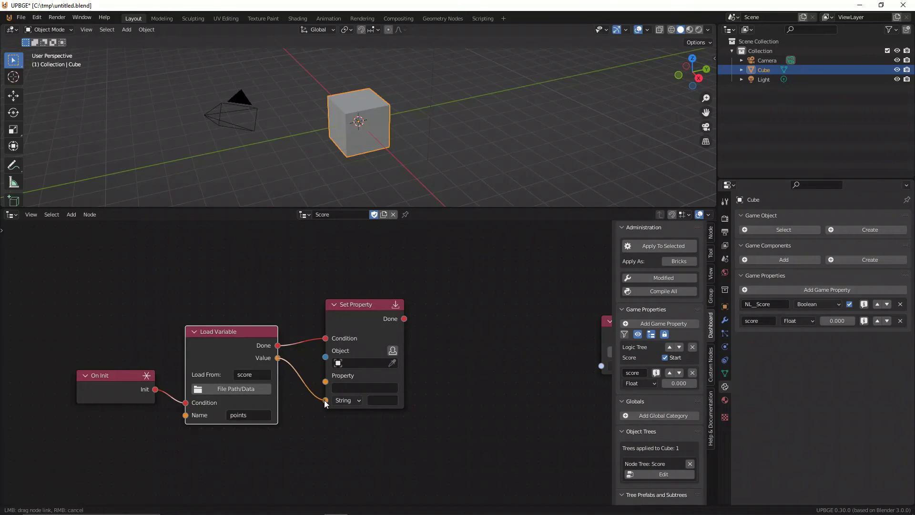
left_click_drag(326, 403, 326, 401)
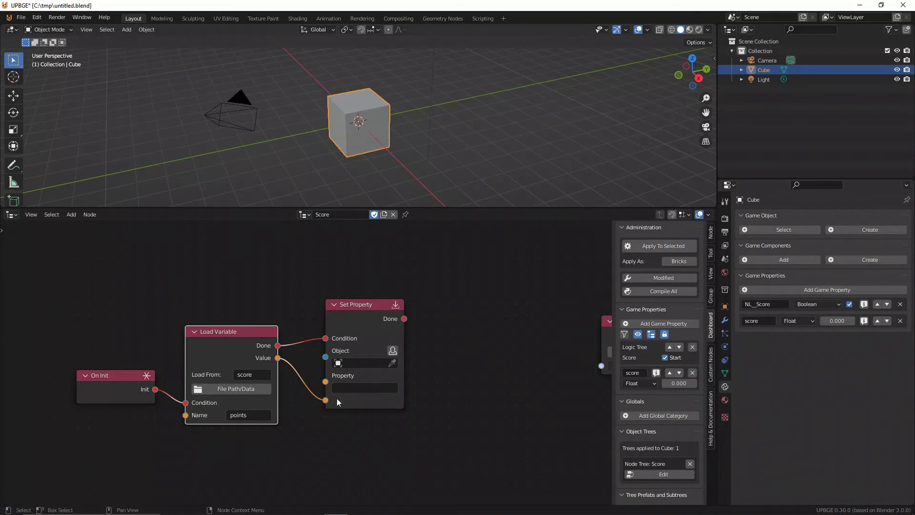
- Set the Set Property node to the owner object and the score property, and move the node slightly up
left_click(392, 351)
left_click(364, 375)
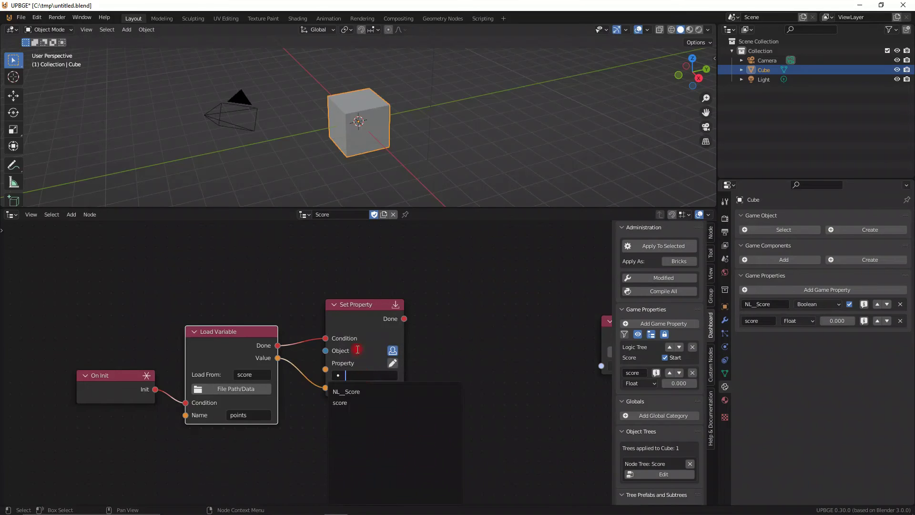
left_click(347, 400)
left_click_drag(361, 320, 359, 298)
left_click(372, 423)
- Add a Print node below Set Property and connect Load Variable's Done and Value to its Condition and Value inputs
key("shift+a")
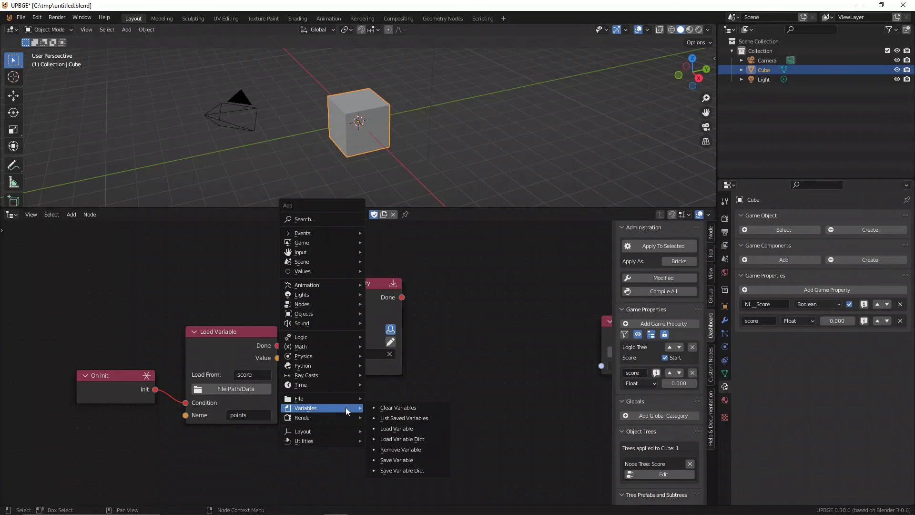
type("sprint")
key("Return")
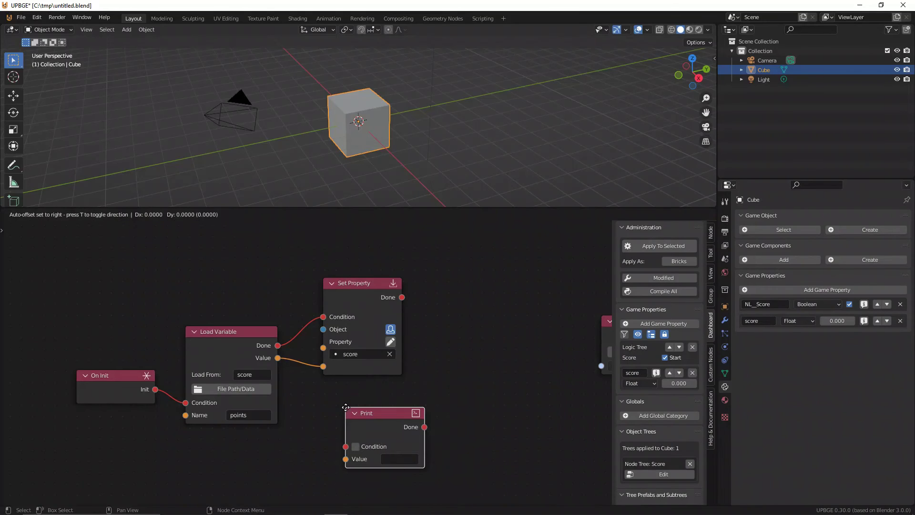
left_click(332, 397)
left_click_drag(277, 345, 348, 388)
left_click(348, 391)
left_click_drag(240, 351, 328, 429)
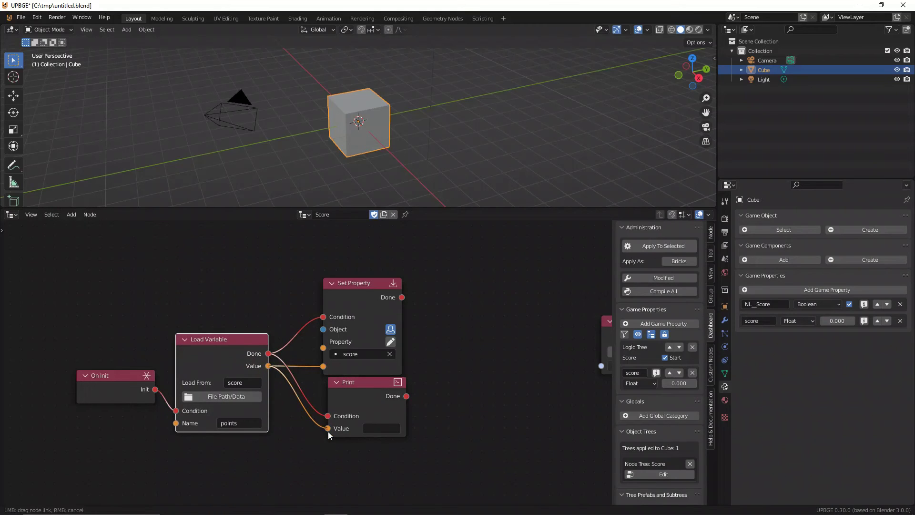
left_click_drag(365, 390, 357, 390)
left_click(358, 390)
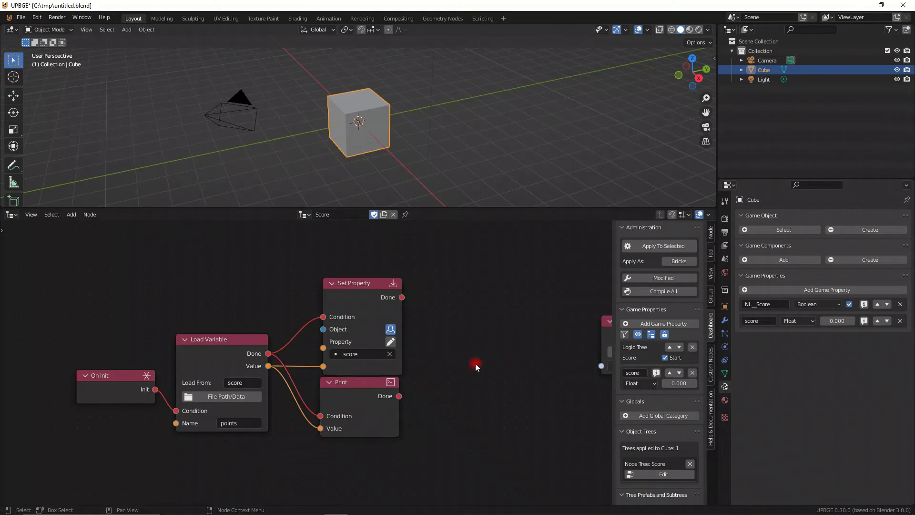
scroll(454, 342, "down", 2)
left_click_drag(361, 463, 127, 307)
left_click(329, 275)
middle_click_drag(270, 326, 293, 372)
left_click(282, 388)
left_click(288, 331)
- Add a mouse Button node set to Once and Left Button in the empty space above the Load Variable nodes
scroll(284, 333, "up", 5)
scroll(288, 359, "down", 3)
middle_click_drag(265, 320, 271, 327)
key("shift+a")
mouse_move(236, 325)
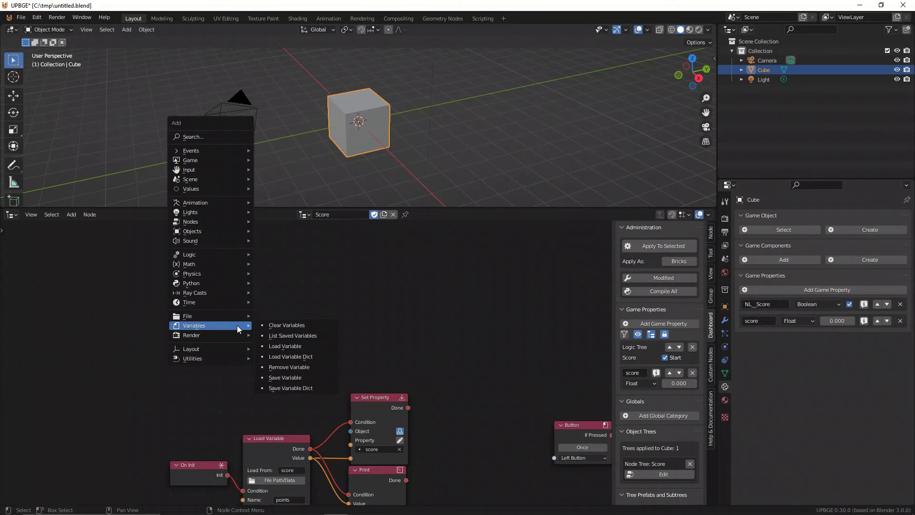
mouse_move(193, 168)
mouse_move(281, 189)
left_click(367, 191)
left_click(317, 333)
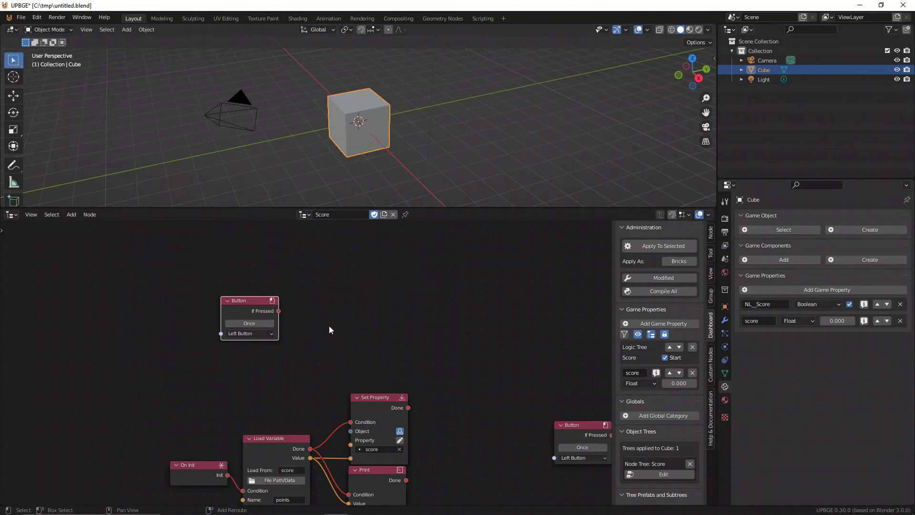
- Add a Save Variable node saving to score under the name points, and connect the new Button's If Pressed to its Condition
key("shift+a")
type("sa")
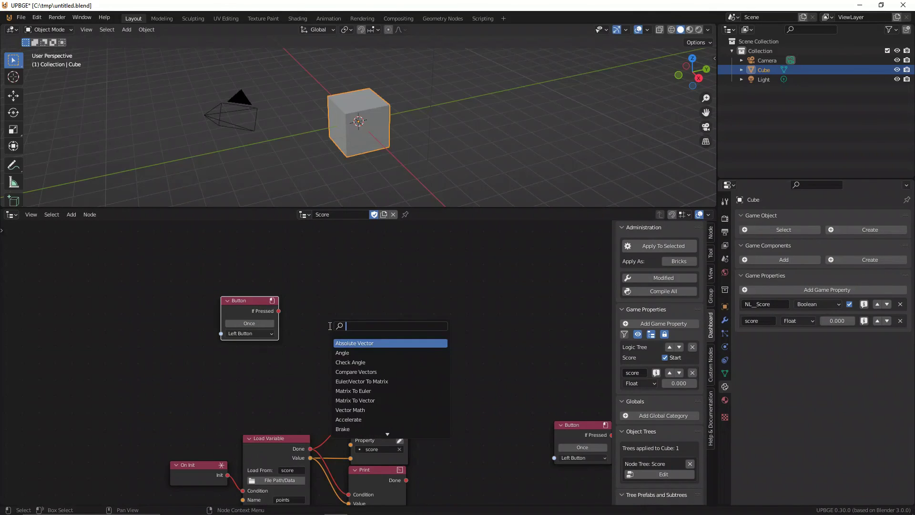
left_click(352, 353)
left_click(330, 294)
type("score")
key("Return")
type("points")
left_click_drag(265, 311, 229, 307)
left_click_drag(297, 280, 308, 287)
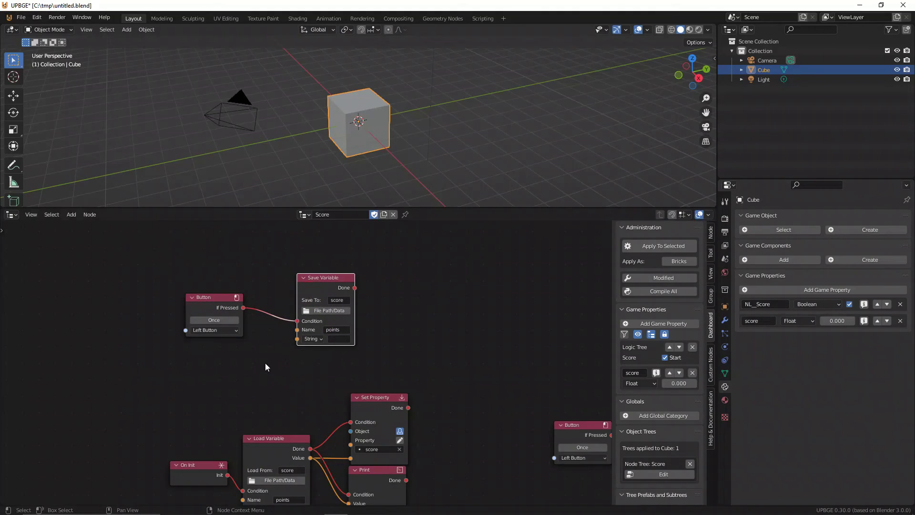
- Duplicate the score Get Property node, place it below the new Button and connect its Property Value to Save Variable's value input
scroll(282, 383, "down", 4)
middle_click_drag(508, 367, 244, 294)
scroll(253, 310, "up", 6)
left_click(317, 397)
key("shift+d")
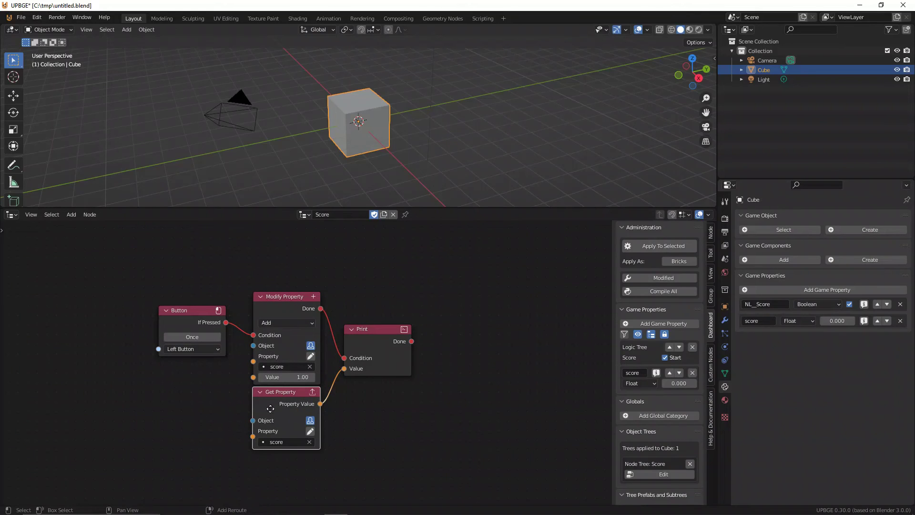
left_click(153, 386)
left_click_drag(153, 386, 134, 275)
middle_click_drag(189, 299, 255, 413)
scroll(255, 413, "up", 3)
left_click_drag(242, 381, 328, 351)
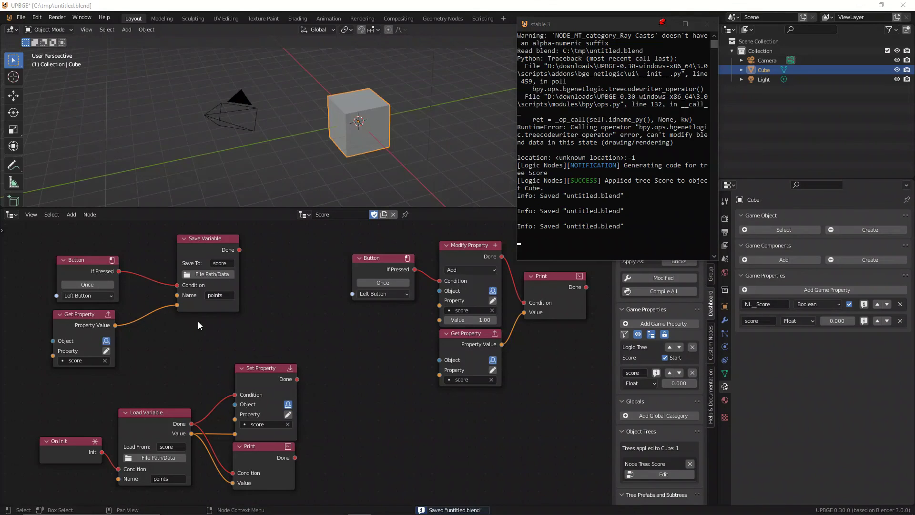
- Rearrange the save nodes and the score-increase nodes for a tidier layout, and select the On Init loading group
left_click_drag(227, 332, 48, 237)
left_click_drag(215, 247, 208, 257)
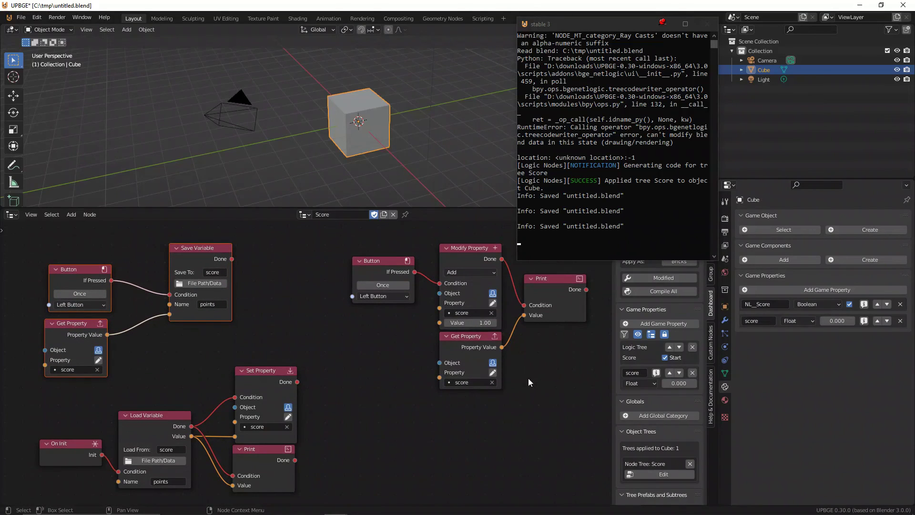
left_click_drag(536, 380, 368, 258)
left_click_drag(440, 261, 436, 257)
left_click(56, 333)
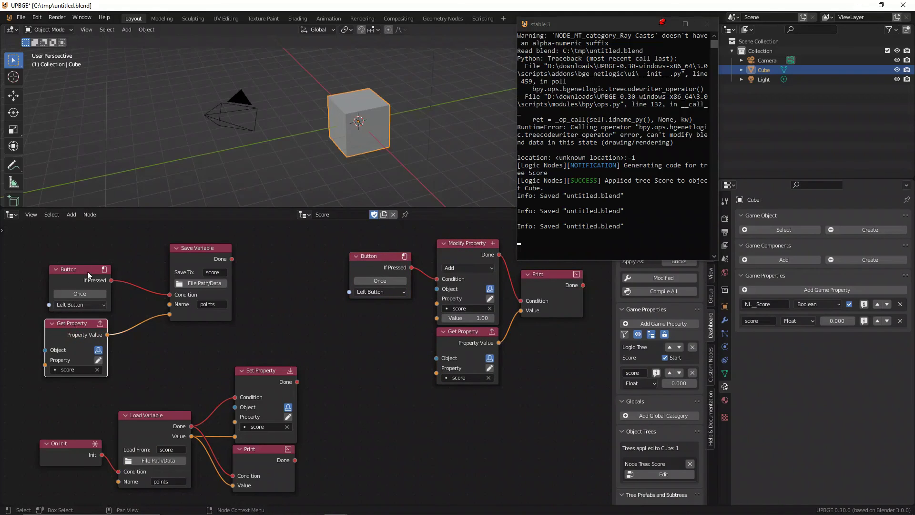
left_click_drag(76, 338, 76, 337)
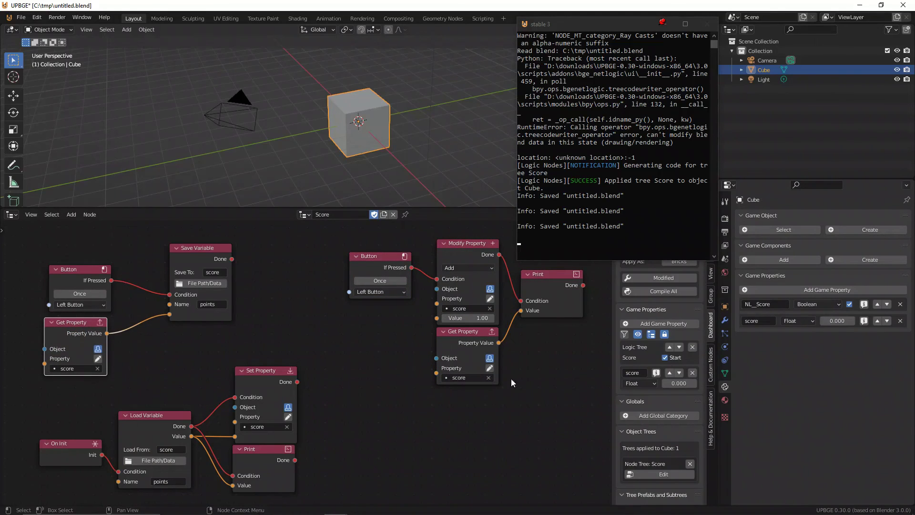
left_click_drag(470, 257, 471, 249)
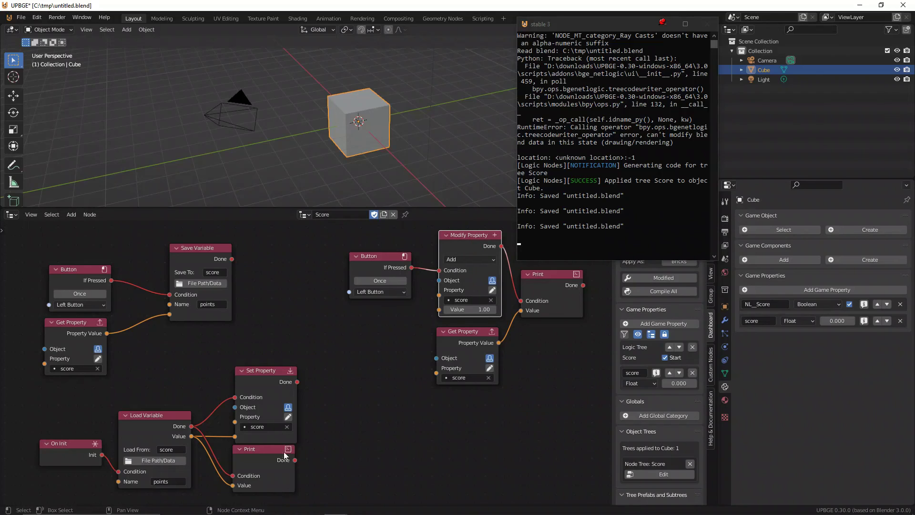
left_click_drag(328, 482, 34, 399)
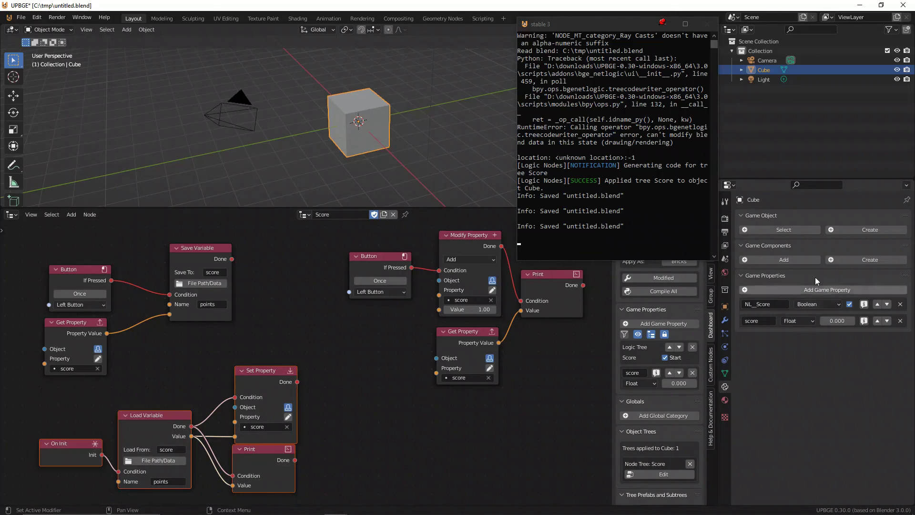
- Run the embedded game from the scene's render properties, raise the score with seven mouse clicks, and stop the game
left_click(723, 219)
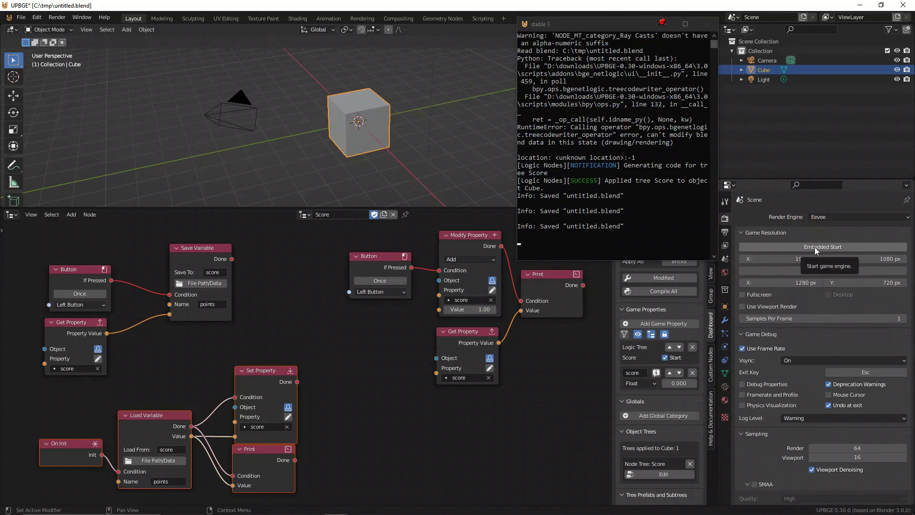
left_click(815, 247)
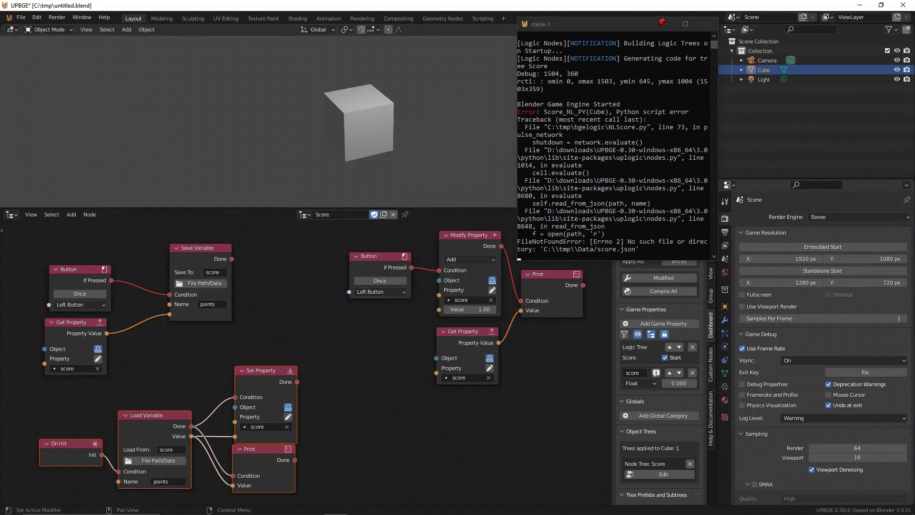
left_click(814, 247)
left_click(815, 247)
left_click(814, 247)
left_click(814, 247)
left_click(814, 247)
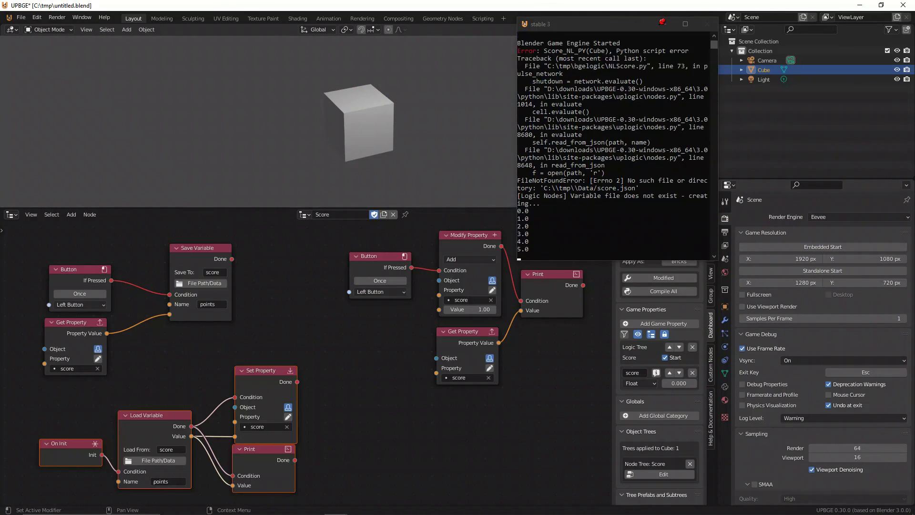
left_click(815, 247)
left_click(815, 247)
key("Escape")
- Restart the embedded game to test score loading, raise the score with eight more mouse clicks, and quit the game
left_click(839, 247)
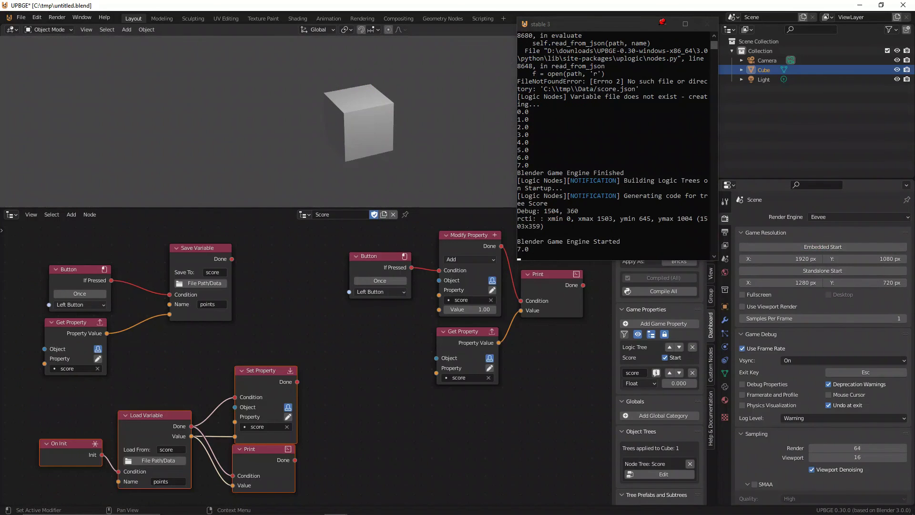
left_click(839, 247)
left_click(839, 246)
left_click(839, 247)
left_click(839, 247)
left_click(839, 247)
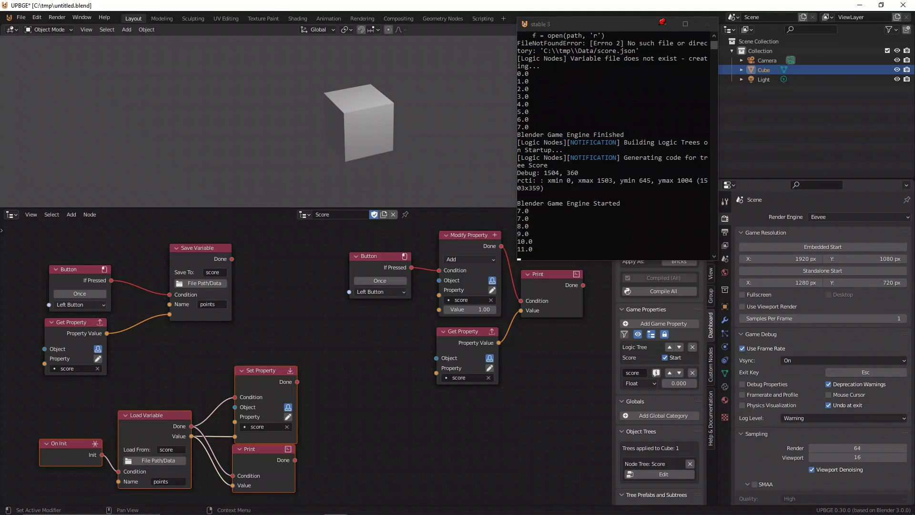
left_click(500, 261)
left_click(500, 261)
left_click(500, 262)
key("Escape")
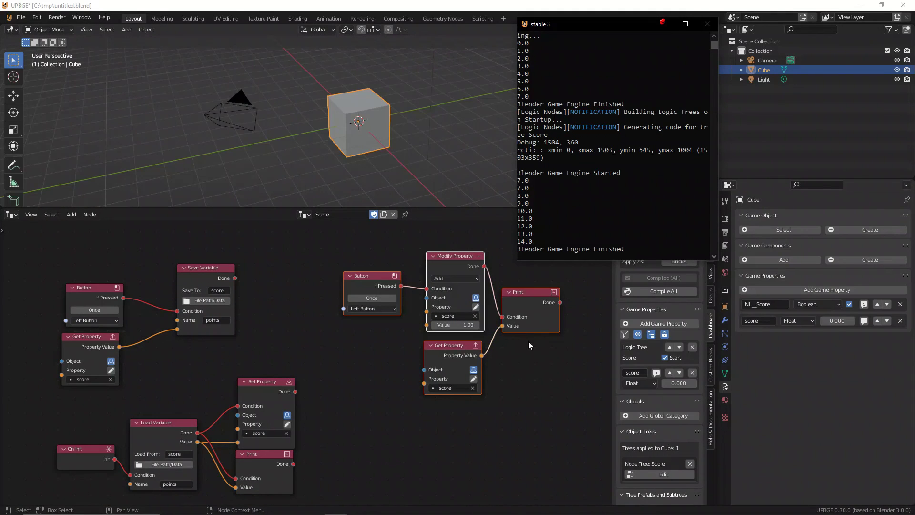
- Highlight the first score printed at the restart in the console, and delete the Print node attached to Load Variable
left_click_drag(539, 239, 518, 181)
left_click(267, 464)
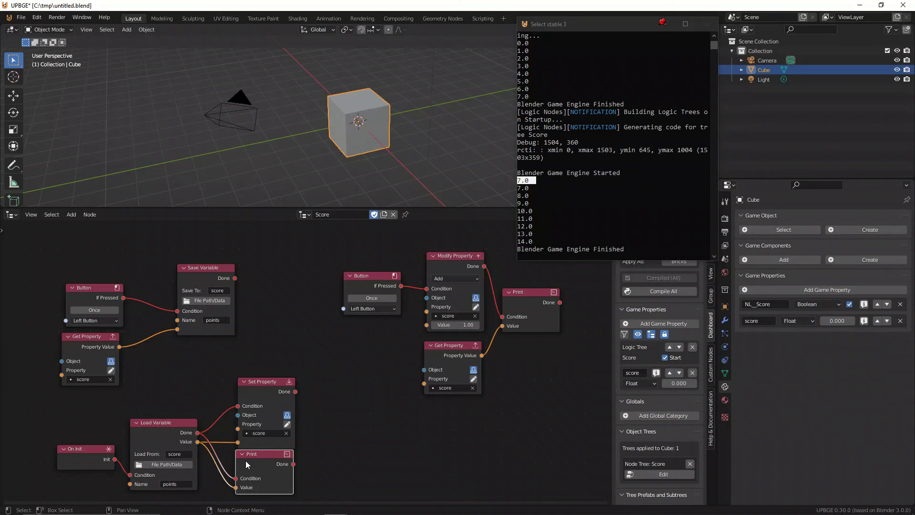
key("Delete")
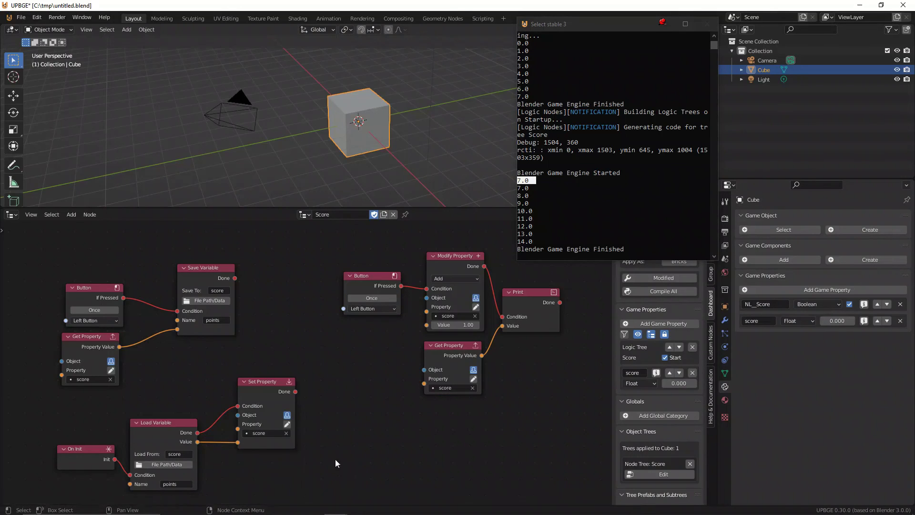
- Open the scene's render properties containing the embedded game start
left_click(725, 218)
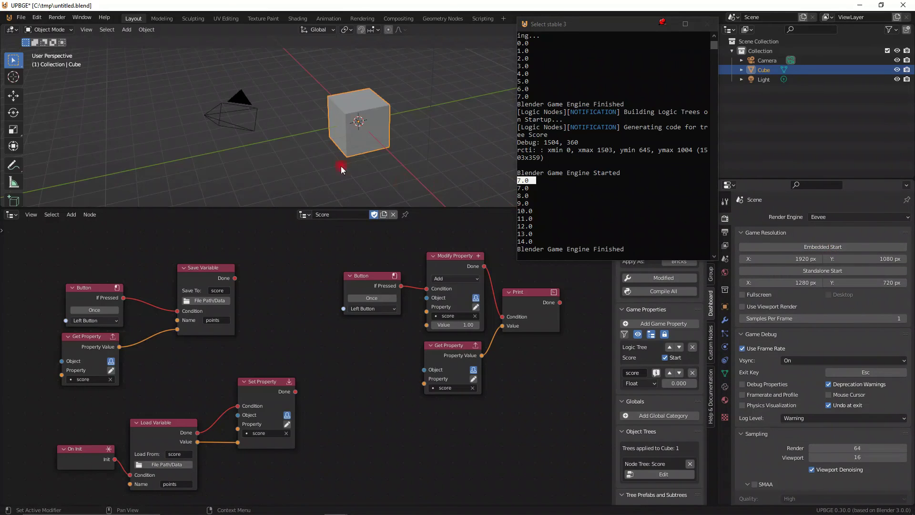